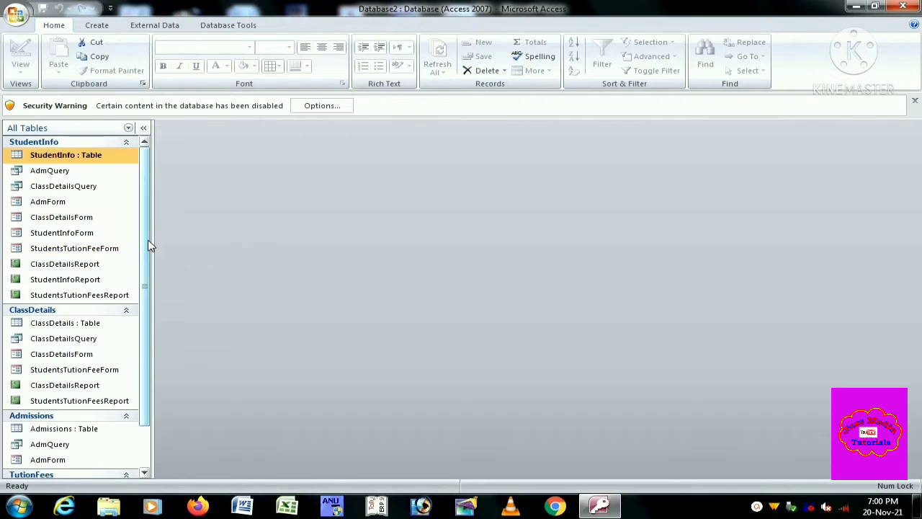
- Create a new table in the database and switch it to Design View
scroll(148, 243, "down", 3)
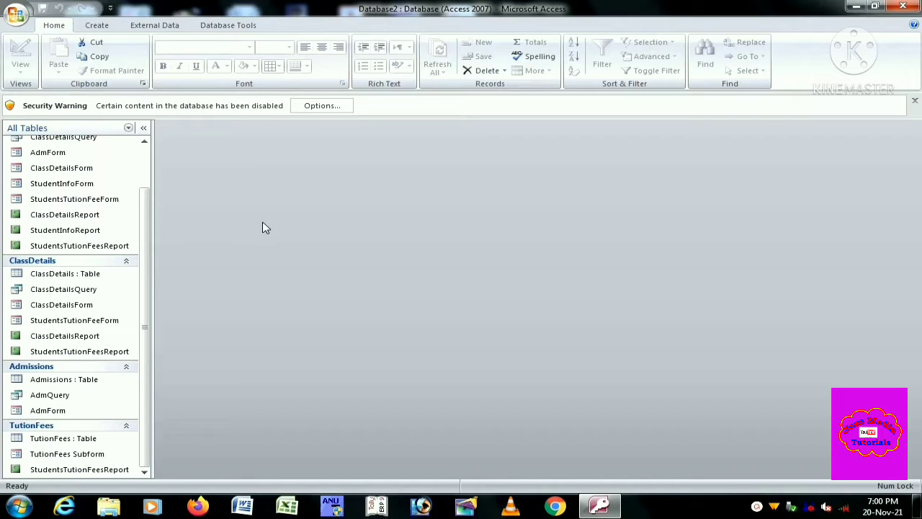
left_click(96, 25)
left_click(20, 54)
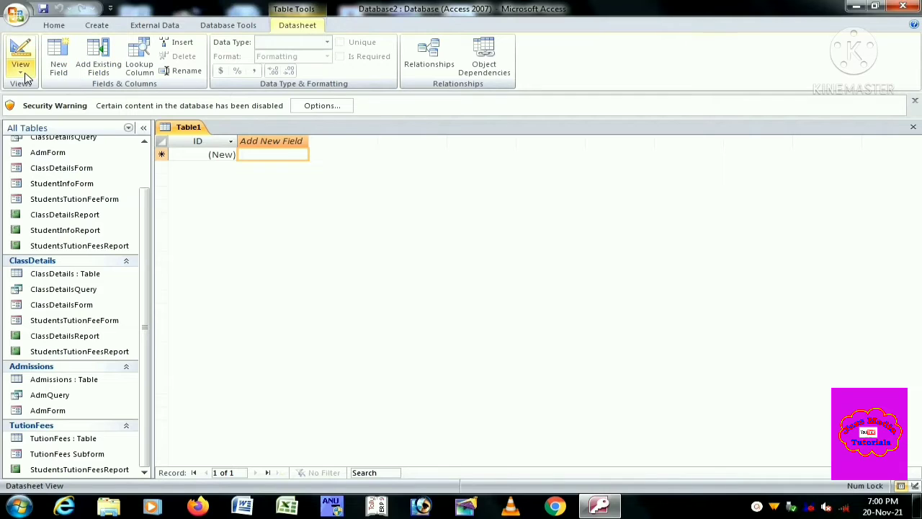
left_click(21, 72)
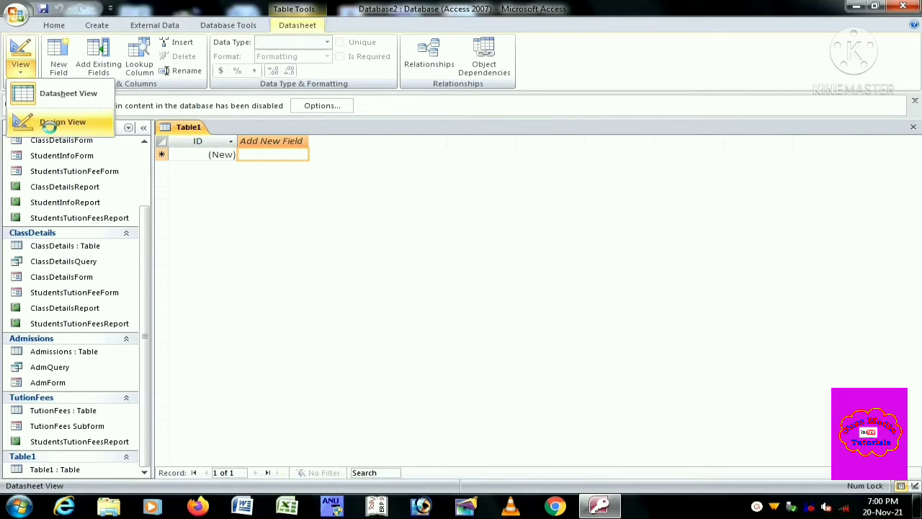
left_click(58, 121)
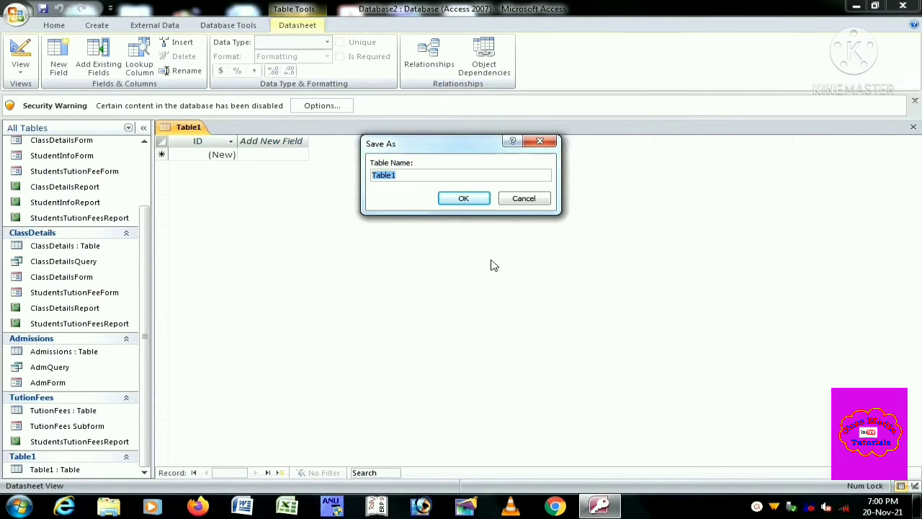
- Save the new table under the name StudentsMarks
key("BackSpace")
key("Caps_Lock")
key("Caps_Lock")
type("Students")
key("Caps_Lock")
type("M")
key("Caps_Lock")
type("arks")
left_click(465, 200)
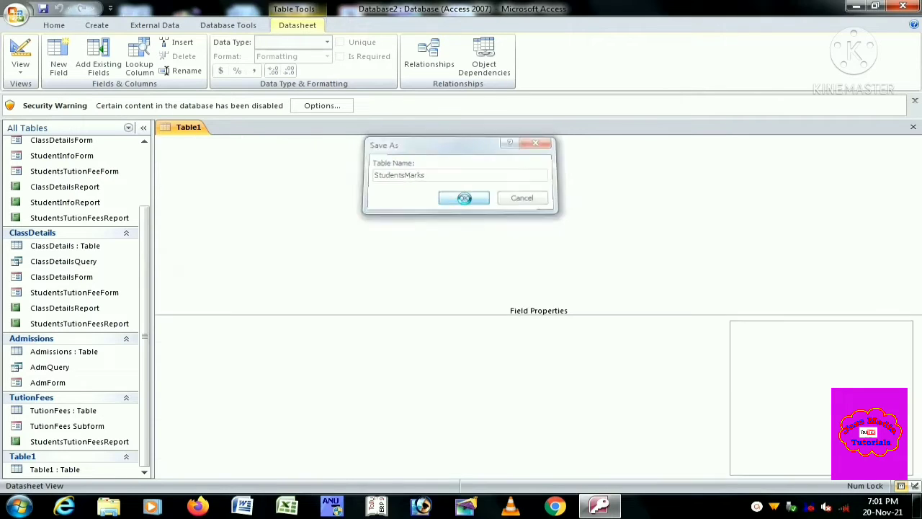
- Add a StudentID field with the Number data type below the ID field
left_click(185, 164)
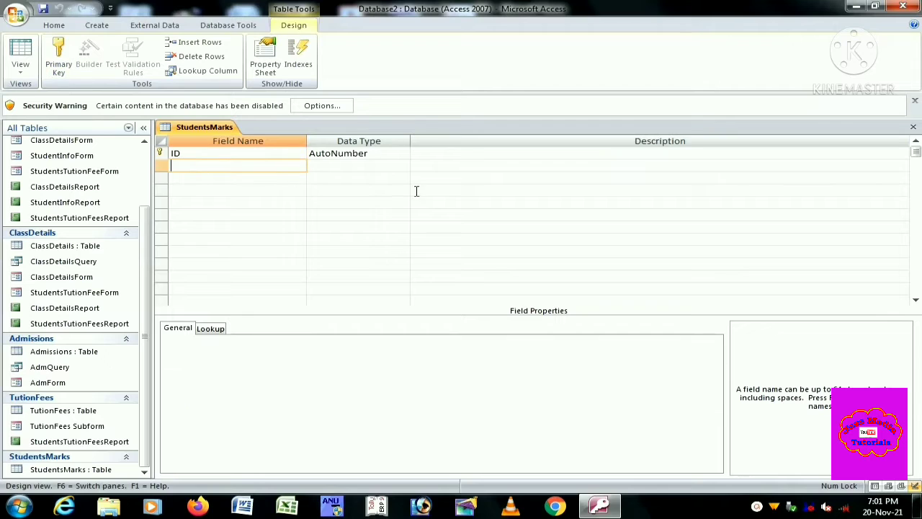
type("Student")
key("Caps_Lock")
type("ID")
key("Tab")
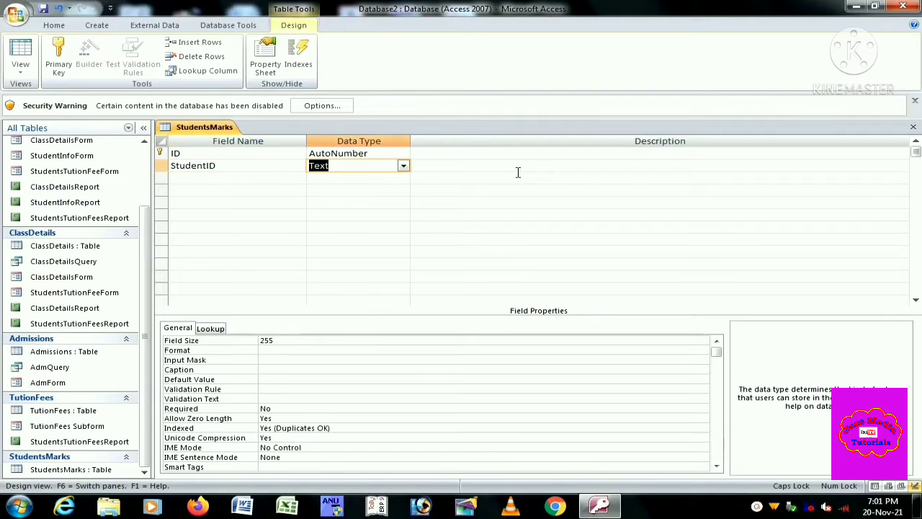
type("N")
key("Tab")
key("Tab")
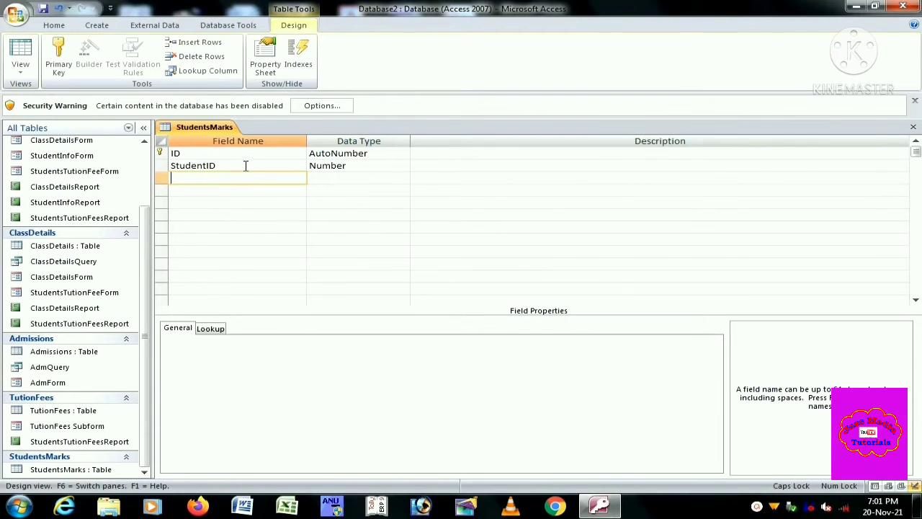
- Add a StudentFirstName field below StudentID, reusing the copied field name as its beginning
left_click_drag(245, 165, 145, 164)
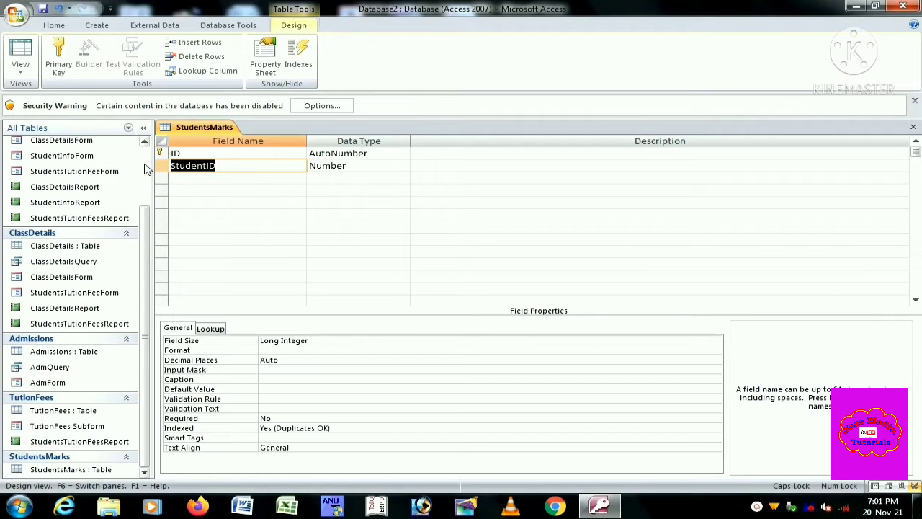
key("ctrl+c")
left_click(207, 177)
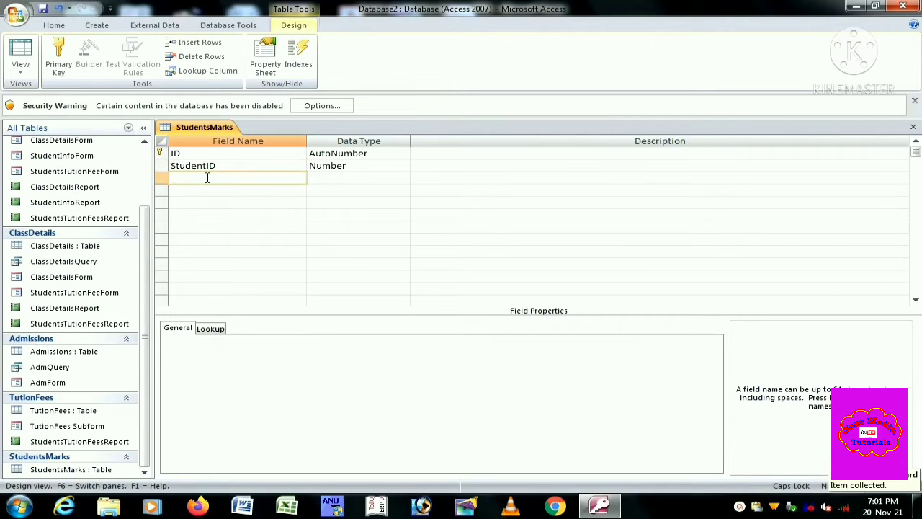
key("ctrl+v")
key("BackSpace")
key("BackSpace")
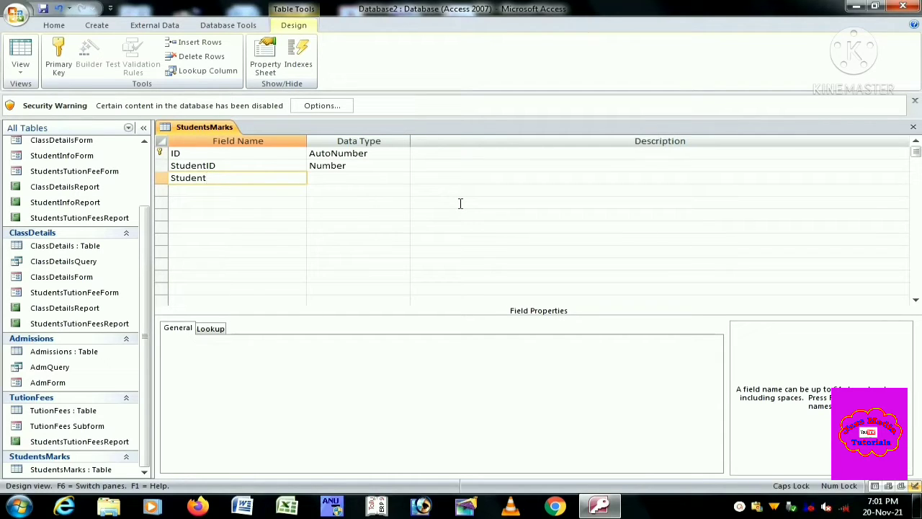
type("F")
key("Caps_Lock")
type("irst")
key("Caps_Lock")
type("N")
key("Caps_Lock")
type("ame")
key("Tab")
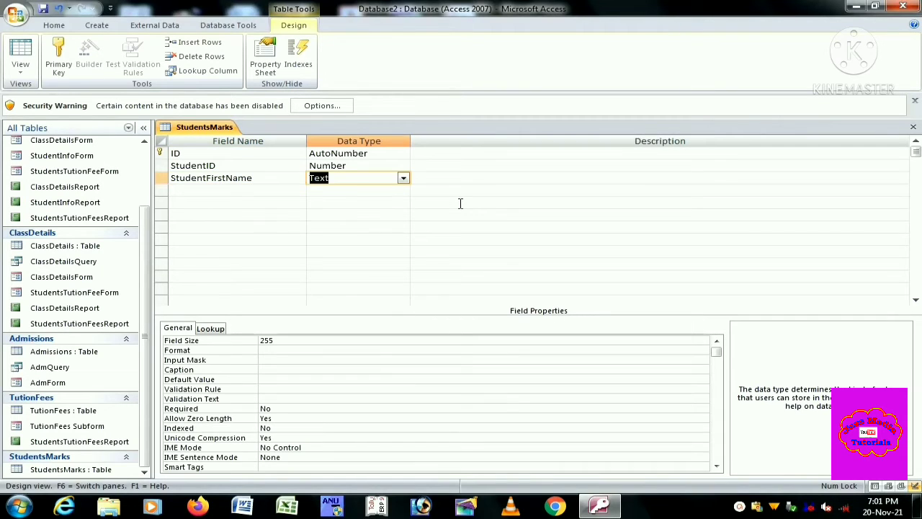
- Start the Lookup Wizard for StudentFirstName and take its values from the StudentInfo table
left_click(404, 179)
left_click(332, 316)
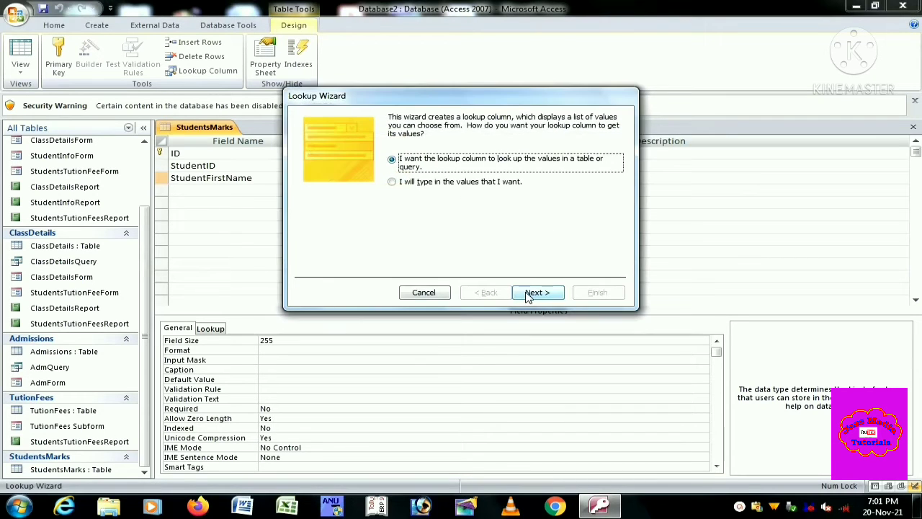
left_click(532, 294)
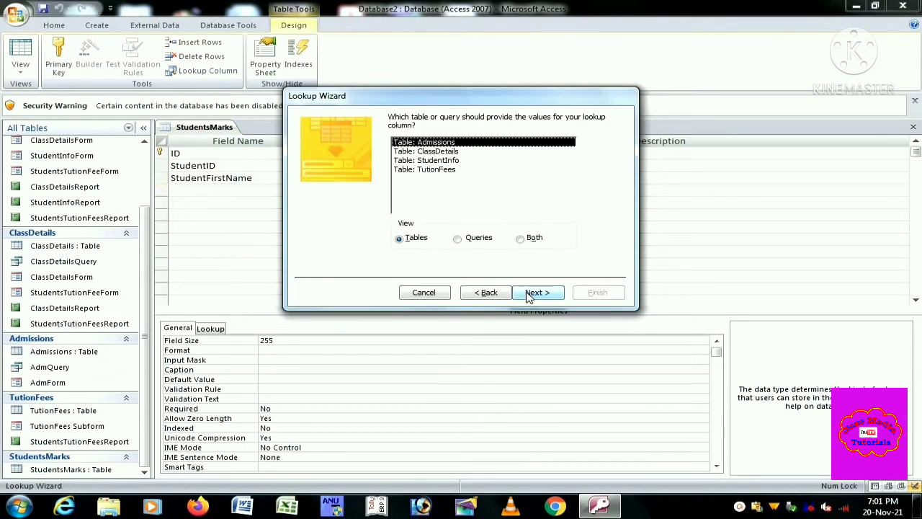
left_click(432, 160)
left_click(536, 292)
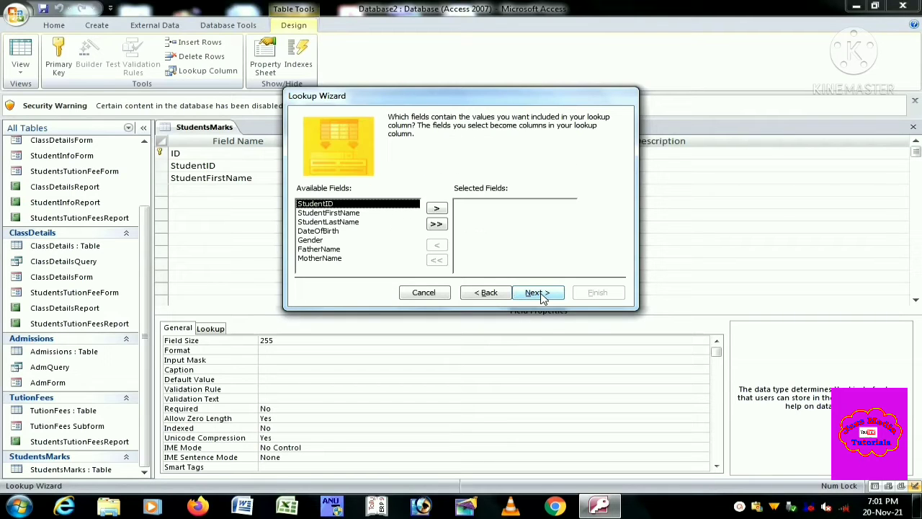
- Include the StudentID and StudentFirstName fields in the lookup column
left_click(437, 208)
left_click(436, 208)
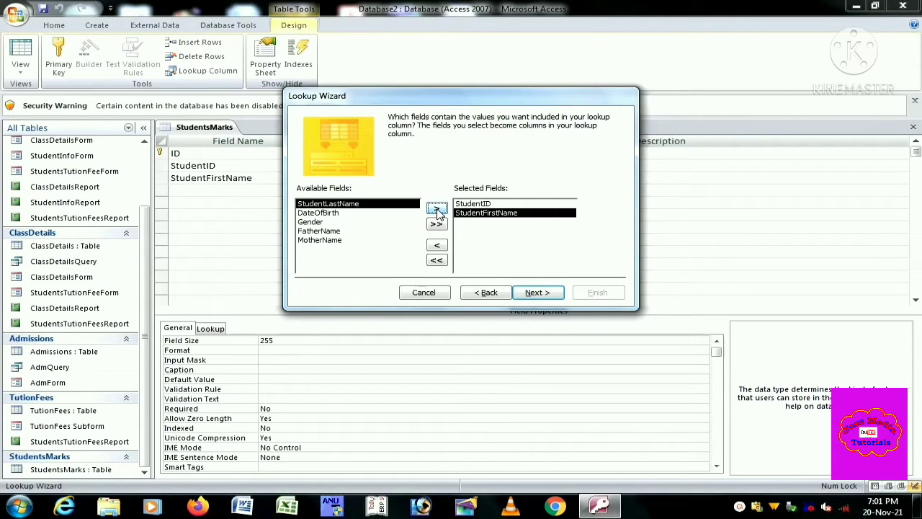
left_click(537, 293)
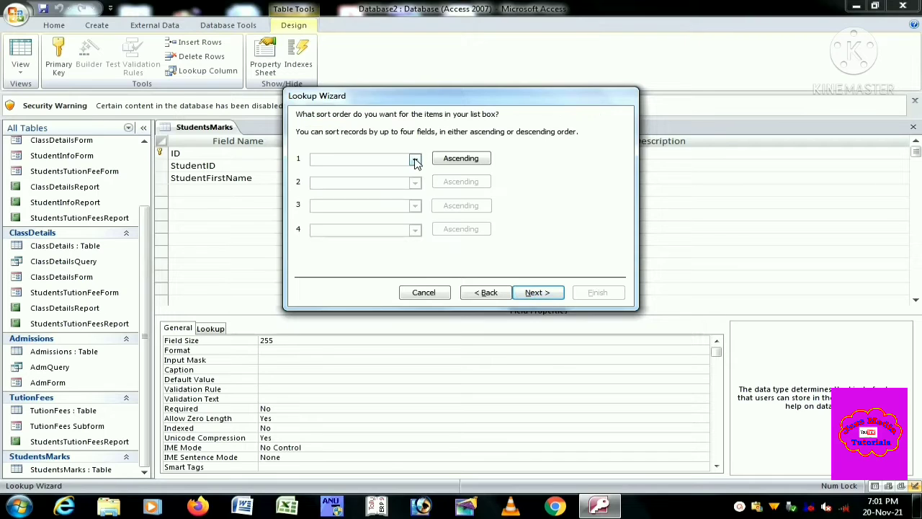
- Sort the lookup list ascending by StudentFirstName, then finish the wizard and save the table to create the relationship
left_click(415, 159)
left_click(360, 190)
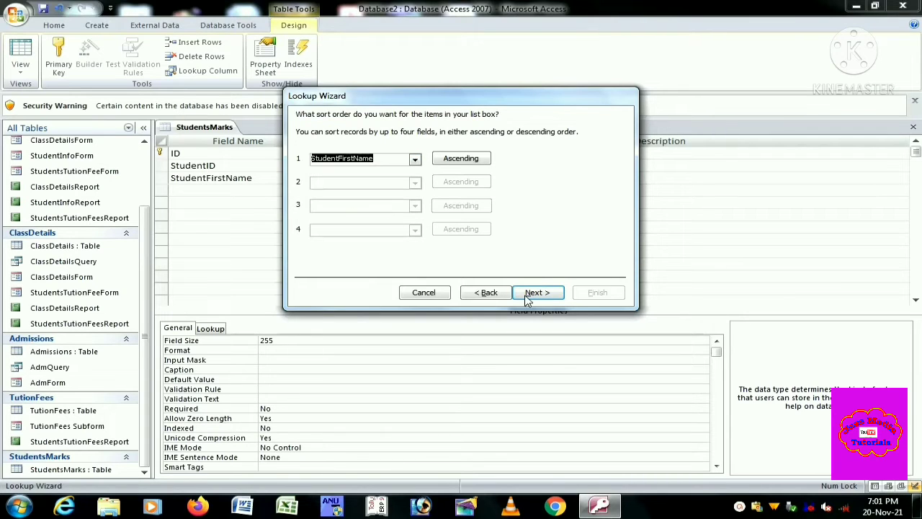
left_click(548, 293)
left_click(545, 293)
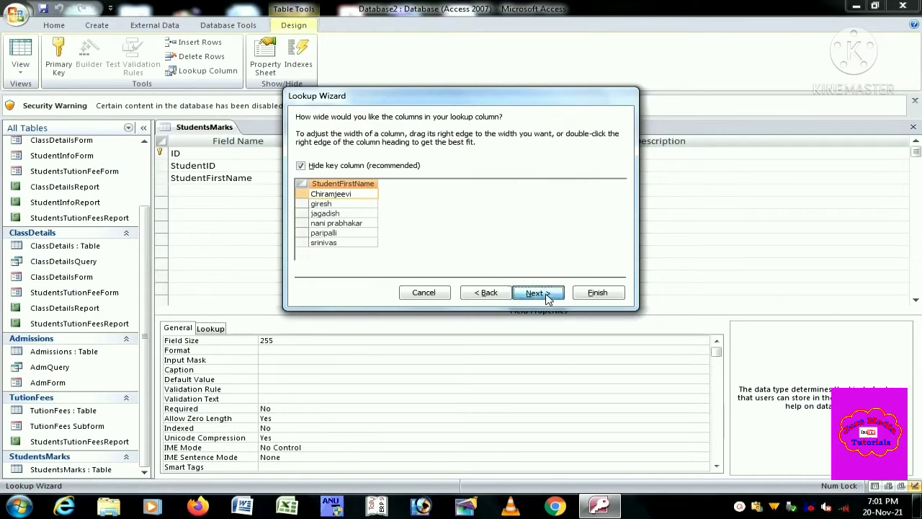
left_click(610, 295)
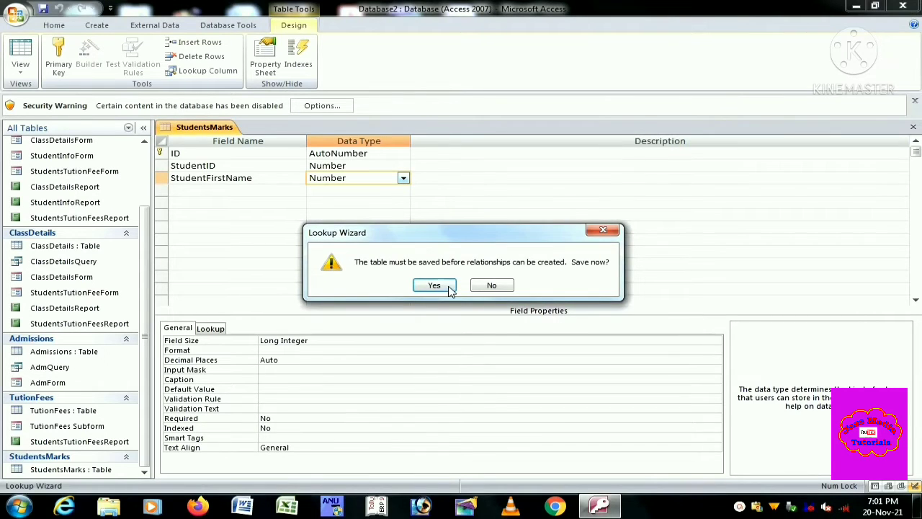
left_click(446, 289)
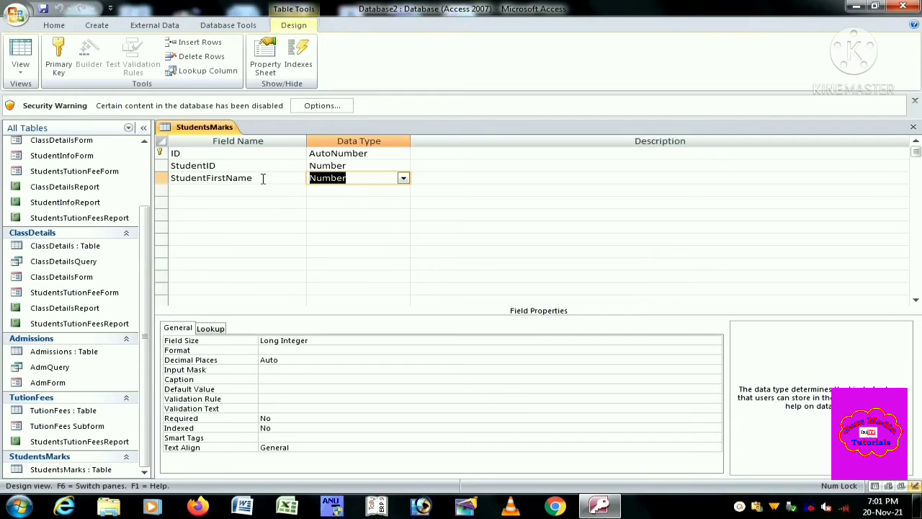
- Add a StudentLastName field with the Text data type by copying the StudentFirstName field name and editing it
left_click_drag(260, 178, 133, 175)
key("ctrl+c")
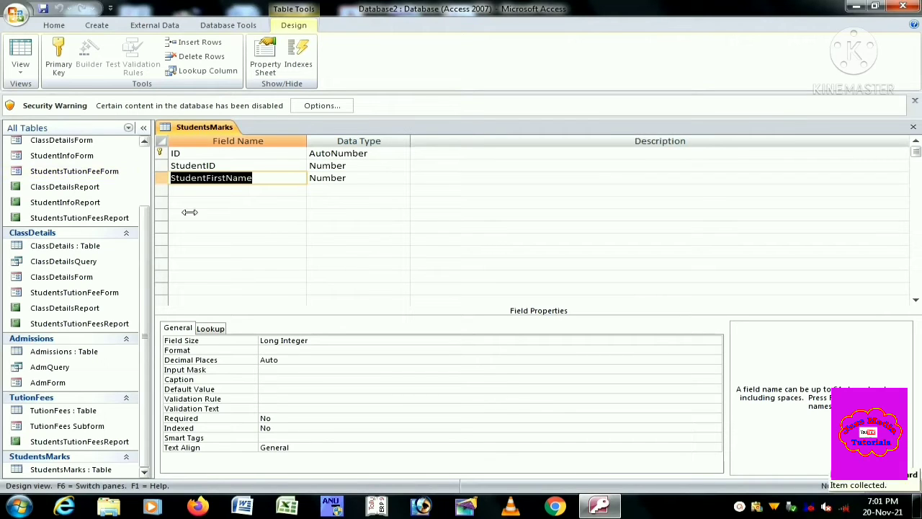
left_click(210, 190)
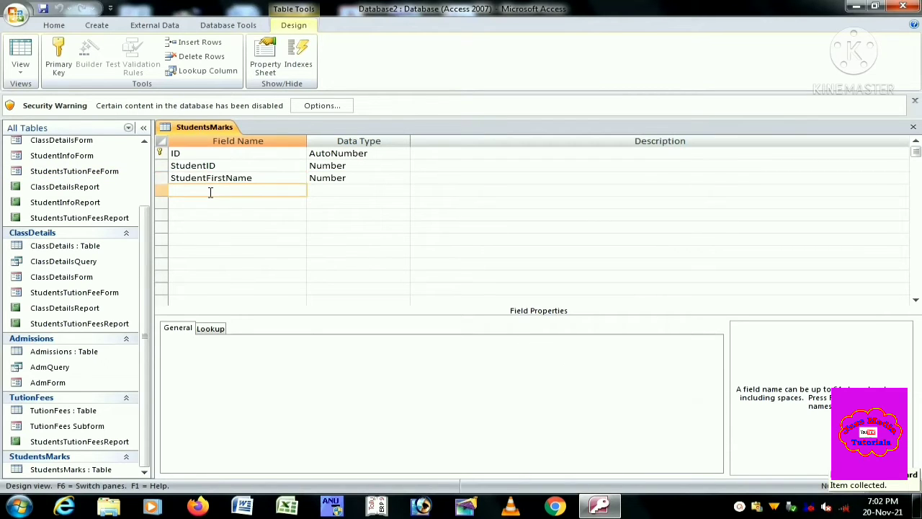
key("ctrl+v")
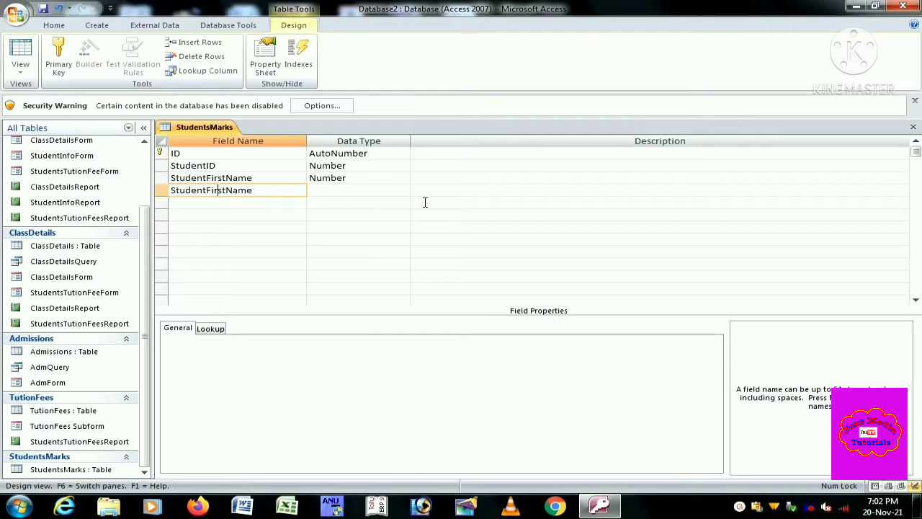
key("BackSpace")
key("BackSpace")
key("BackSpace")
key("Caps_Lock")
type("L")
key("Caps_Lock")
type("a")
key("Tab")
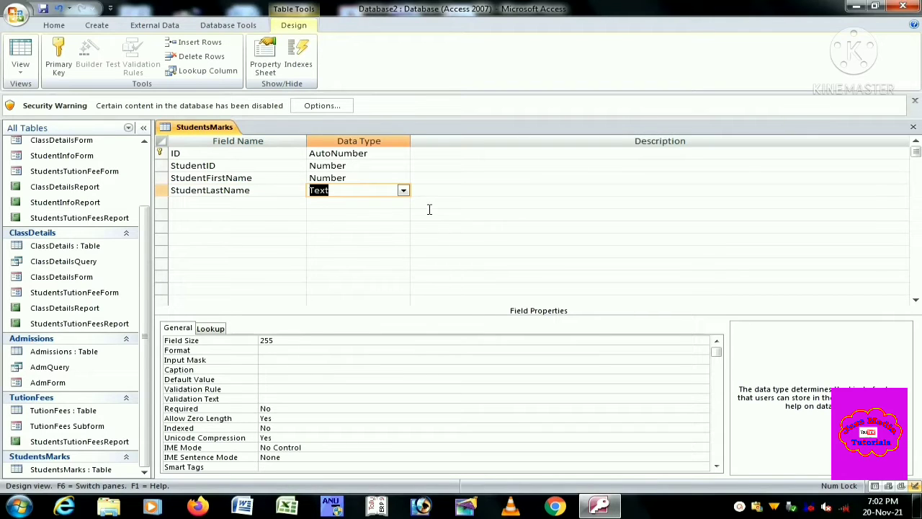
key("Tab")
key("Tab")
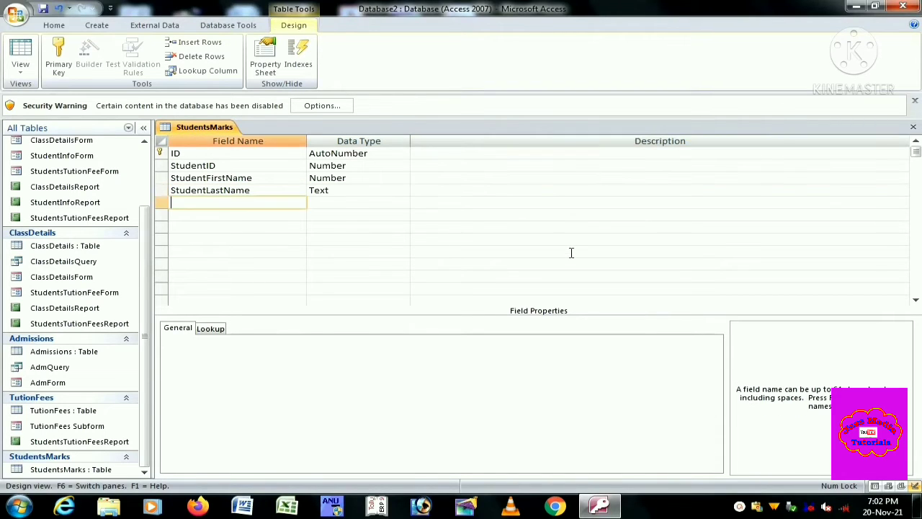
- Add a Telugu field with the Number data type below StudentLastName
key("Caps_Lock")
key("Caps_Lock")
type("ugu")
key("Tab")
type("n")
key("Tab")
key("Tab")
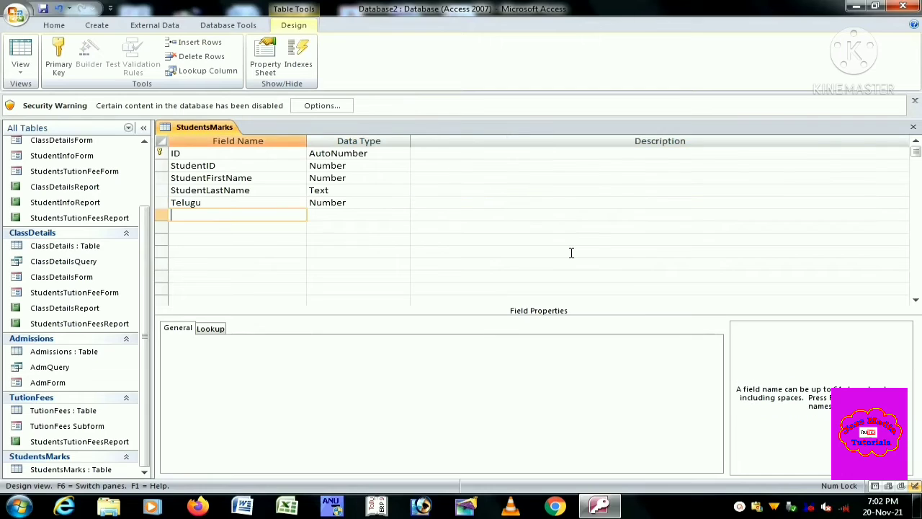
- Add an English field with the Number data type below Telugu
key("Caps_Lock")
type("E")
key("Caps_Lock")
type("nglish")
key("Tab")
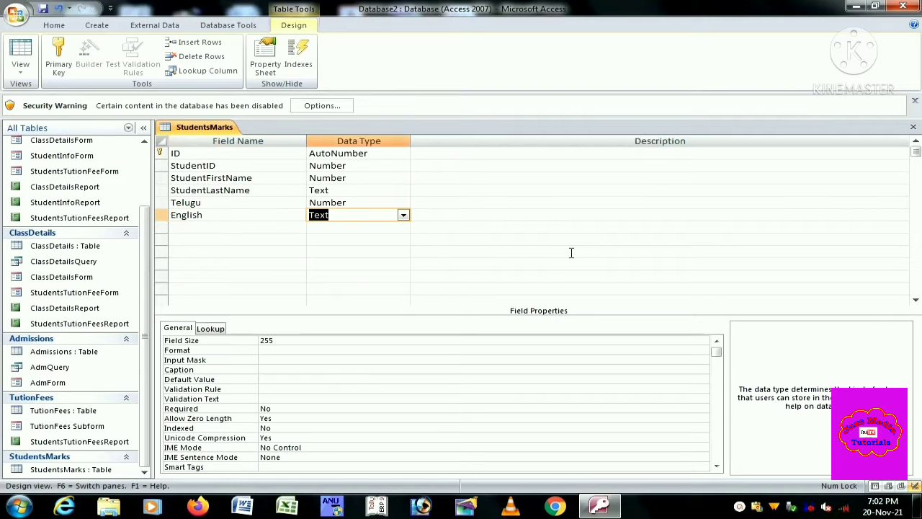
type("n")
key("Tab")
key("Tab")
- Add a Maths field with the Number data type below English
key("Caps_Lock")
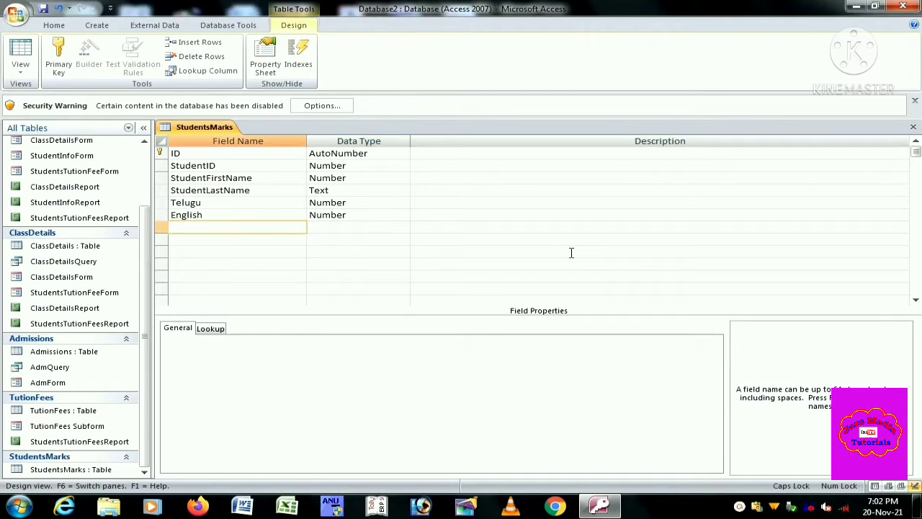
type("M")
key("Caps_Lock")
type("aths")
key("Tab")
type("n")
key("Tab")
key("Tab")
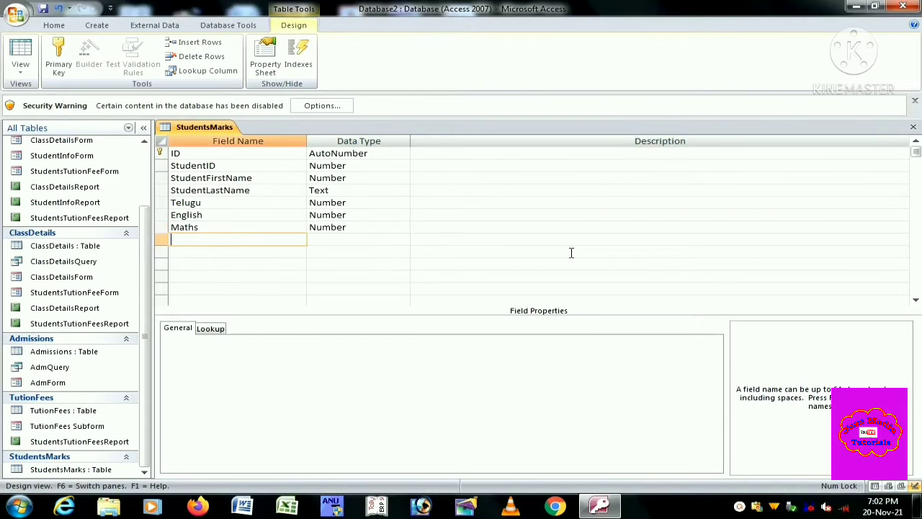
- Add a Social field with the Number data type below Maths
key("Caps_Lock")
type("S")
key("Caps_Lock")
type("ocial")
key("Tab")
type("n")
key("Tab")
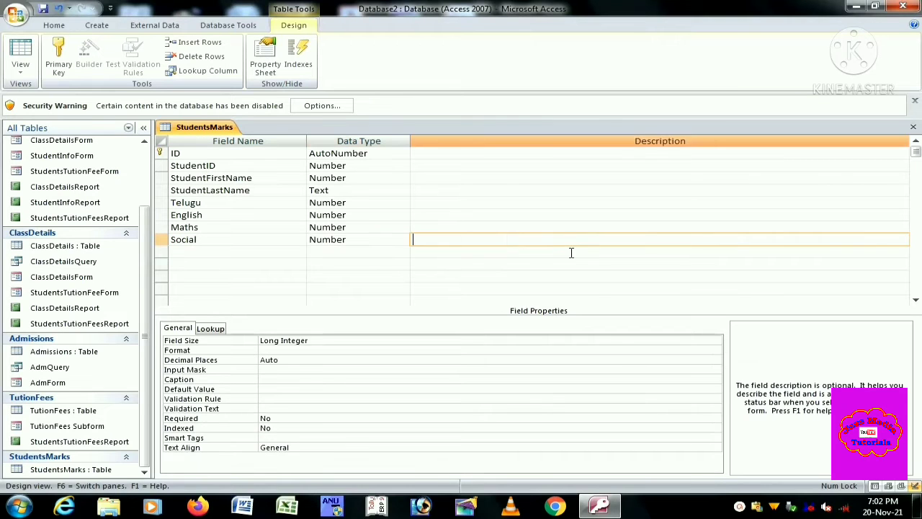
key("Tab")
- Add a Science field below Social and set its data type to Number
key("Caps_Lock")
type("S")
key("Caps_Lock")
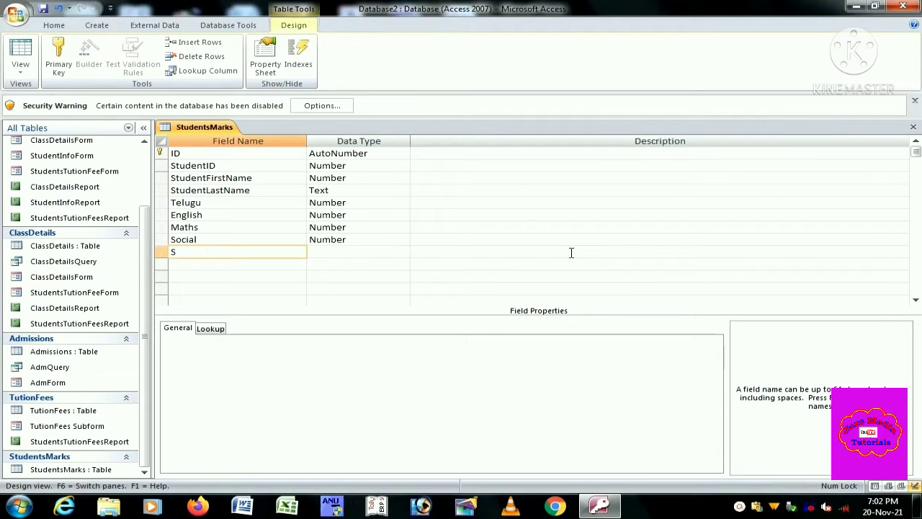
type("ci")
key("Tab")
key("Tab")
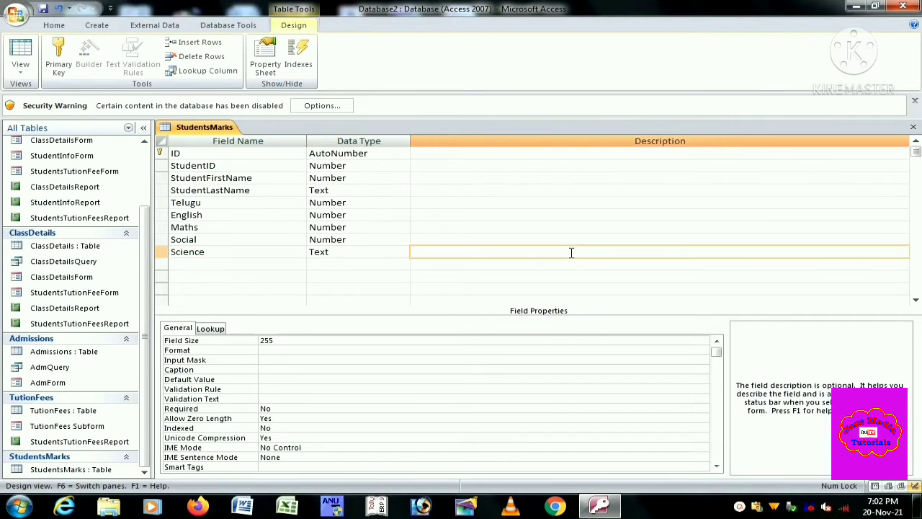
key("shift+Tab")
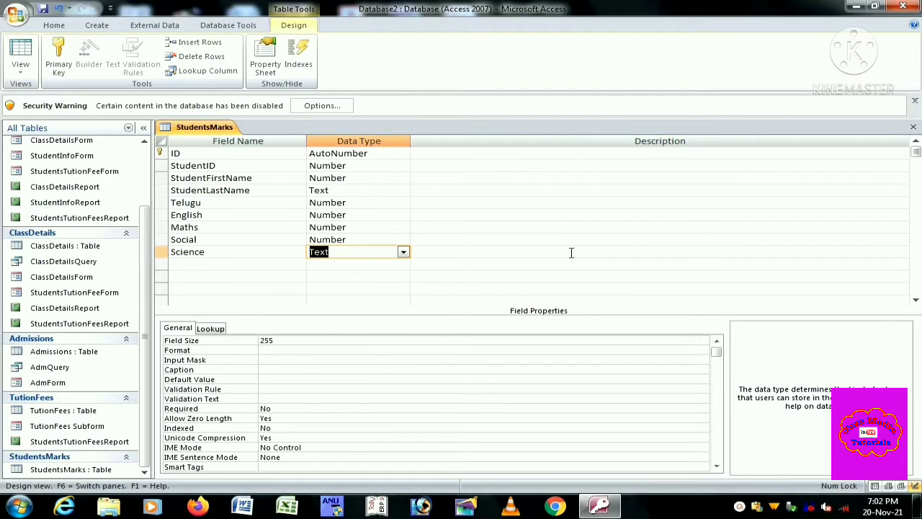
type("n")
key("Tab")
key("Tab")
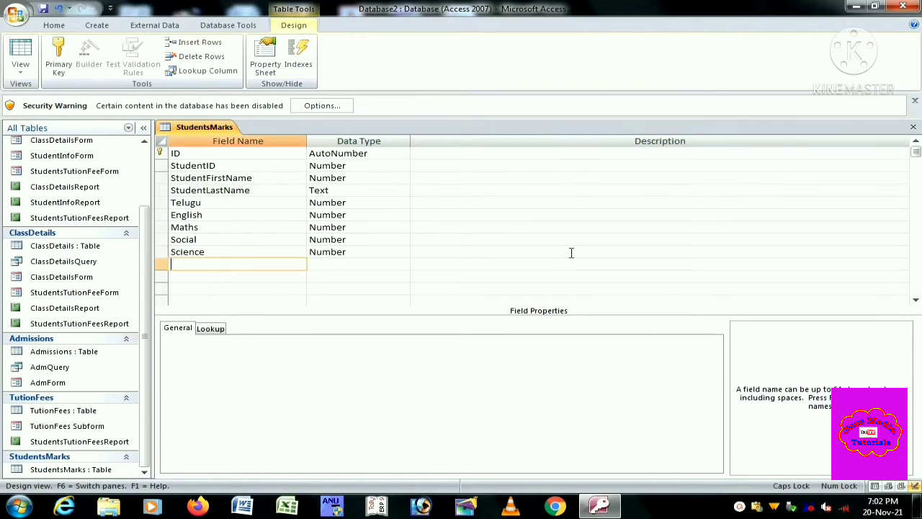
- Add a Hindi field with the Number data type below Science
type("Hindi")
key("Tab")
type("n")
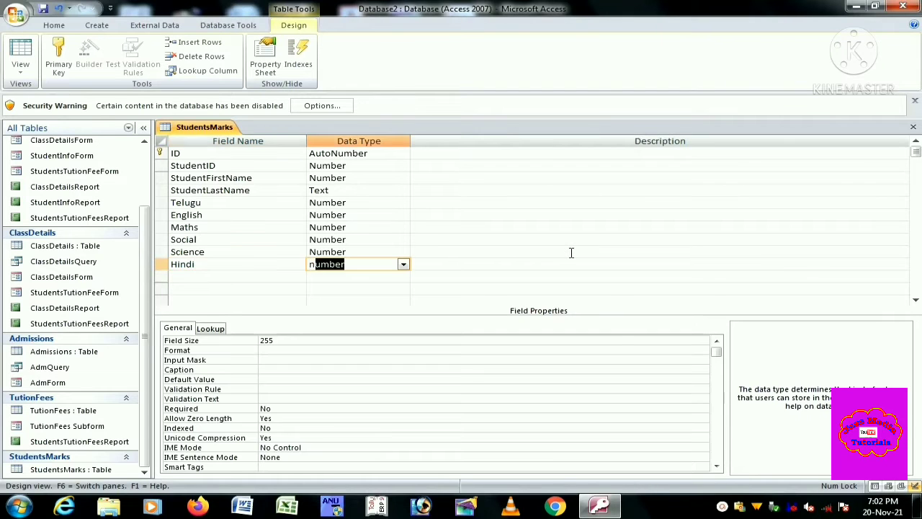
key("Tab")
key("Tab")
- Add a Total field with the Number data type below Hindi
key("Caps_Lock")
type("T")
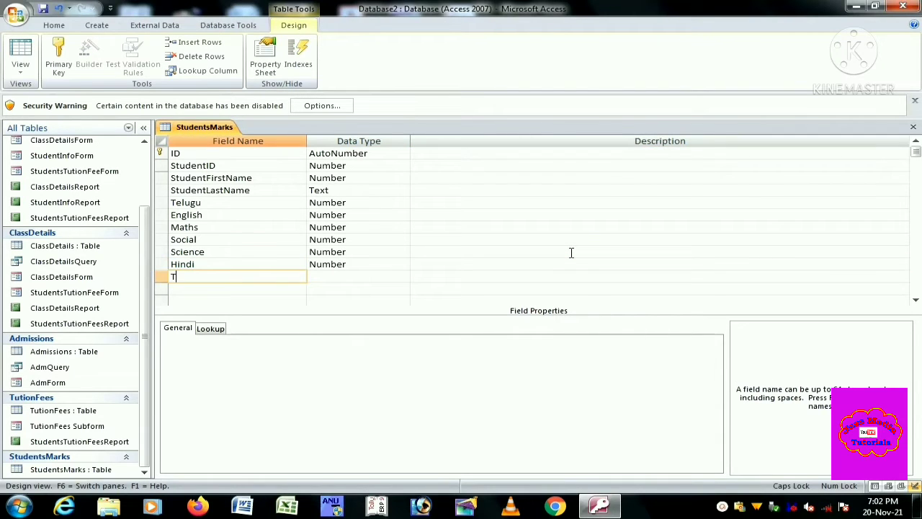
key("Caps_Lock")
type("otal")
key("Tab")
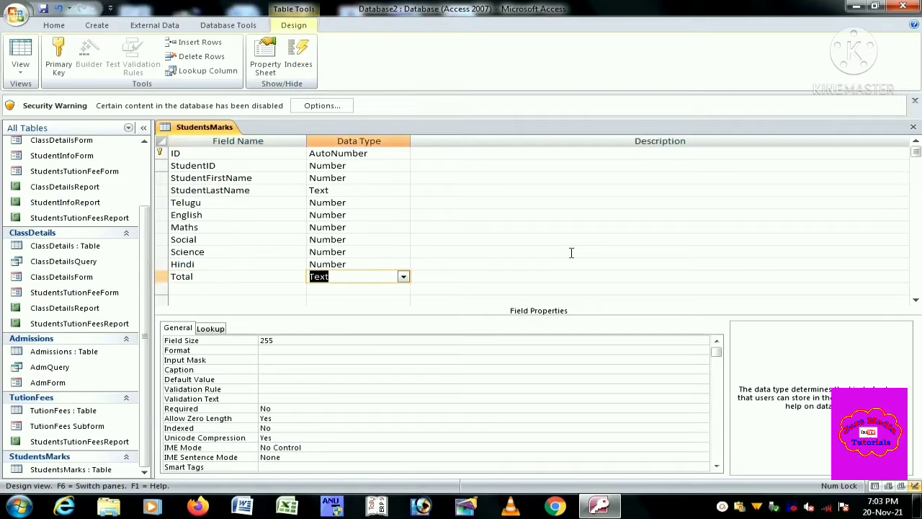
type("n")
key("Tab")
key("Tab")
- Add a Grade field with the Text data type below Total, and close the StudentsMarks design with its changes saved
key("Caps_Lock")
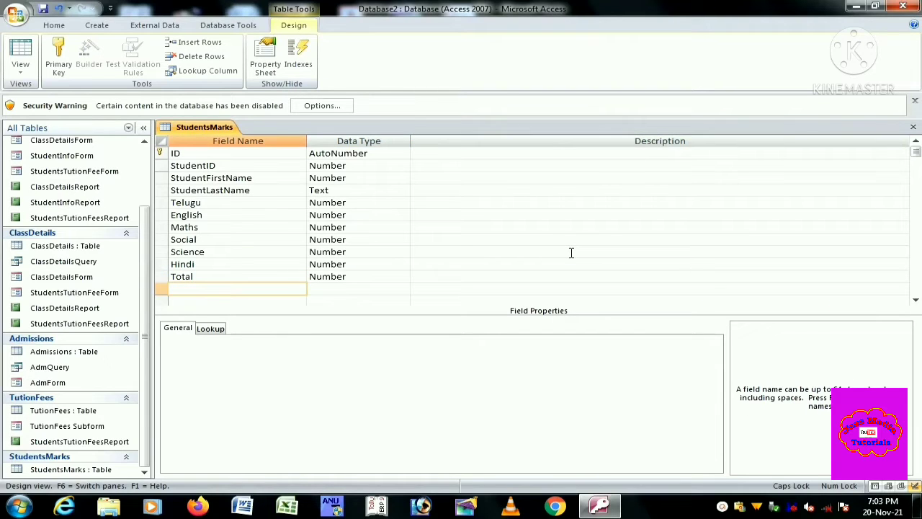
type("G")
key("Caps_Lock")
type("rade")
key("Tab")
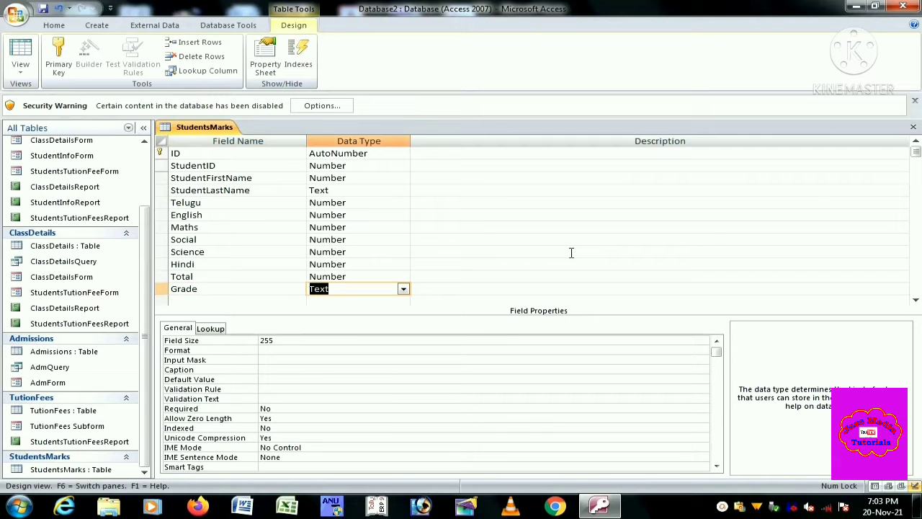
key("Tab")
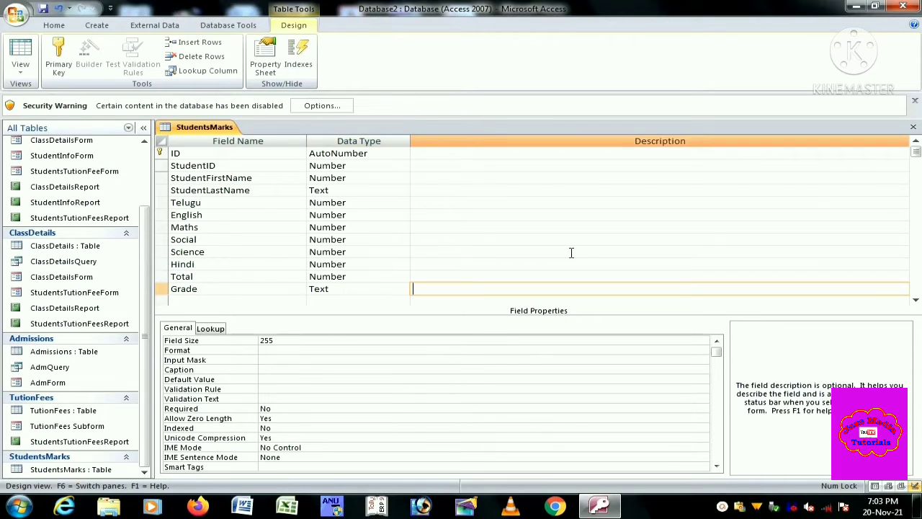
left_click(913, 128)
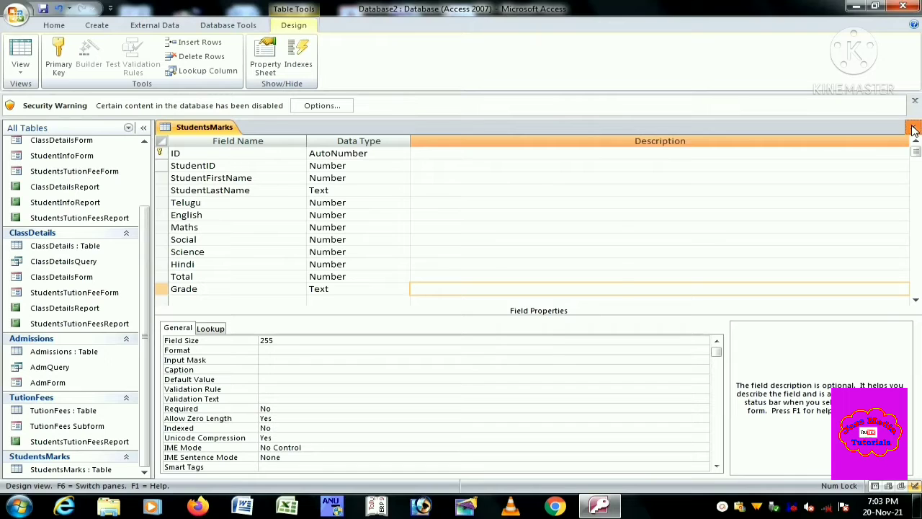
left_click(406, 285)
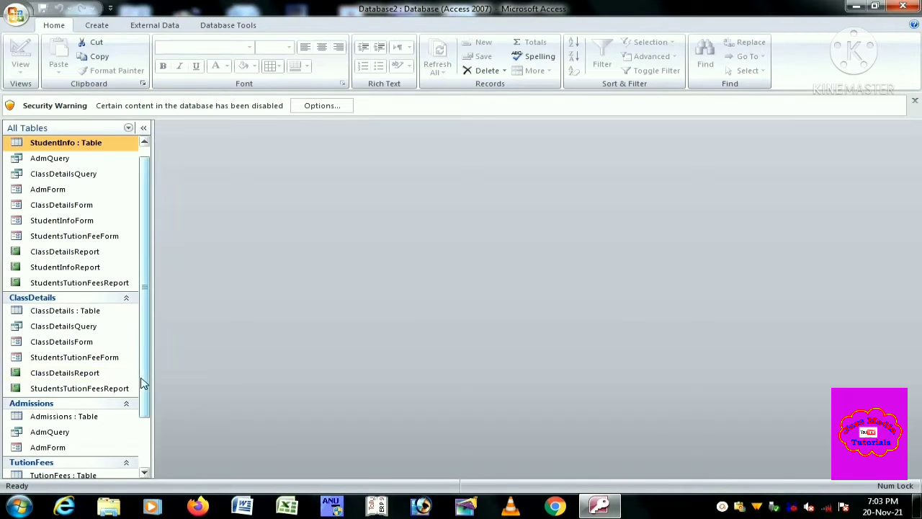
- In the StudentsMarks datasheet, fit the StudentFirstName and StudentLastName columns to their headings and close the table with its layout saved
scroll(148, 447, "down", 3)
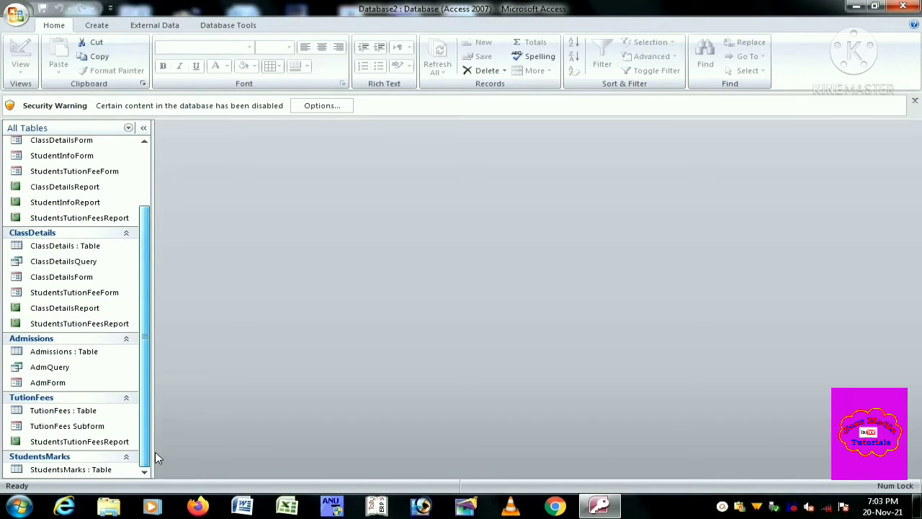
double_click(49, 469)
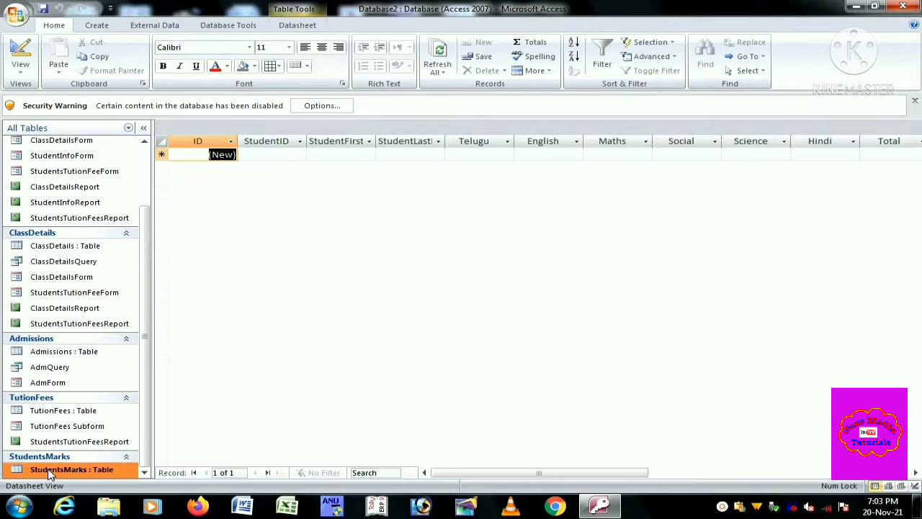
double_click(375, 141)
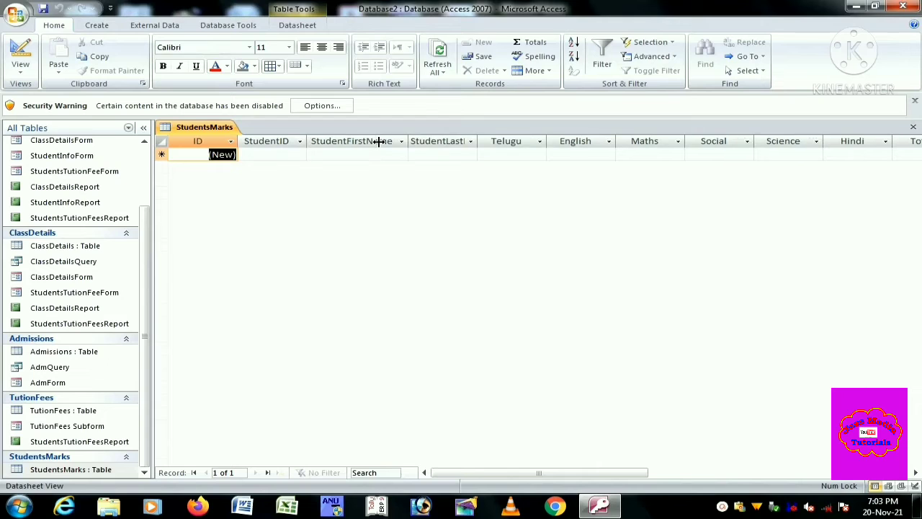
double_click(476, 141)
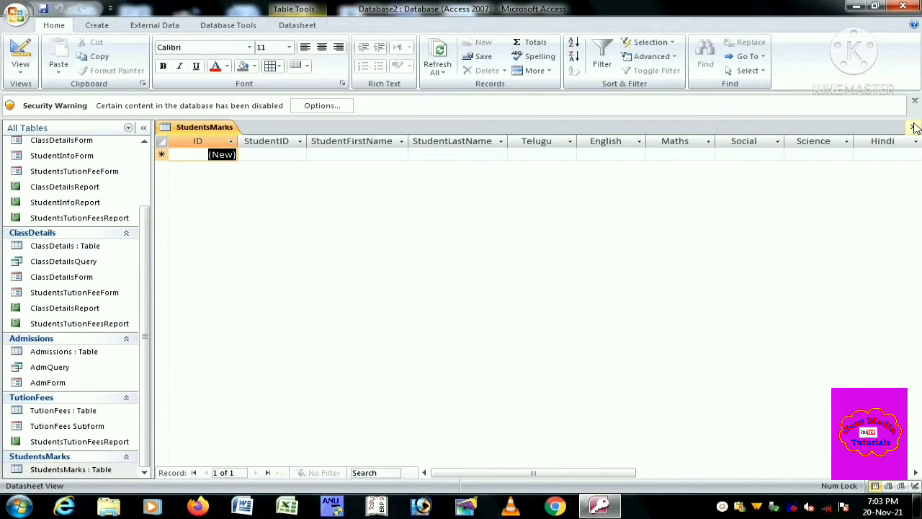
left_click(913, 127)
left_click(416, 285)
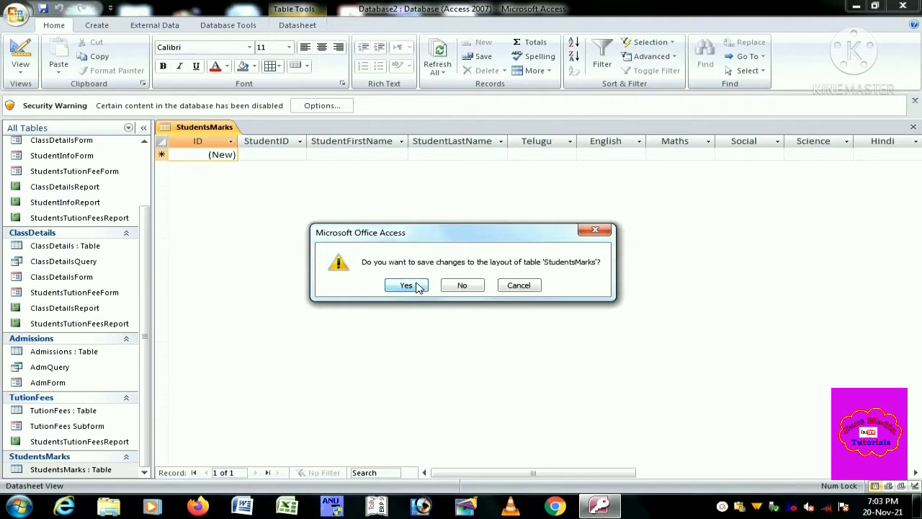
- Create a new query in design view containing the StudentInfo and StudentsMarks tables
left_click(97, 28)
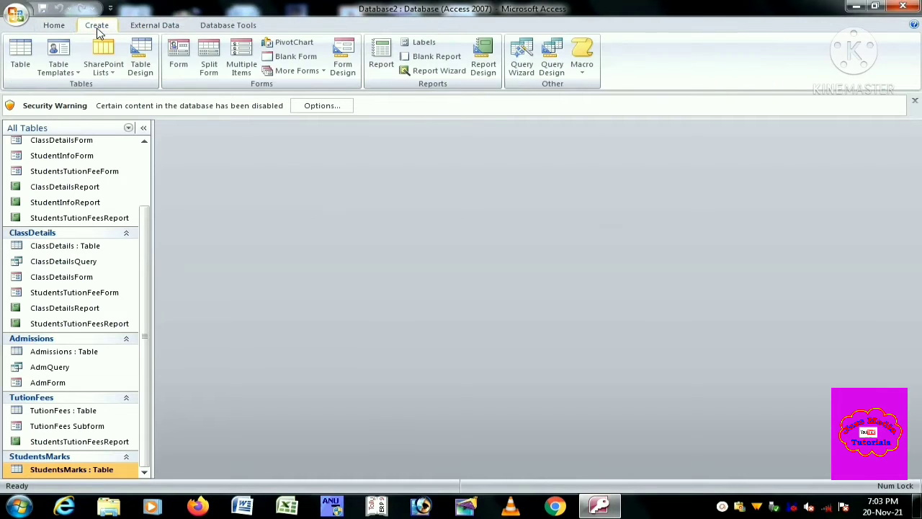
left_click(551, 67)
left_click_drag(477, 303, 487, 189)
left_click(371, 242)
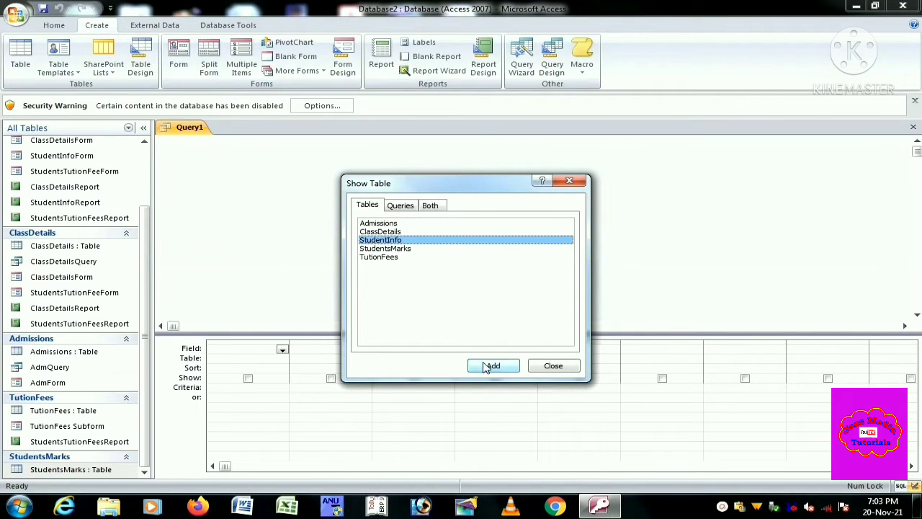
left_click(490, 367)
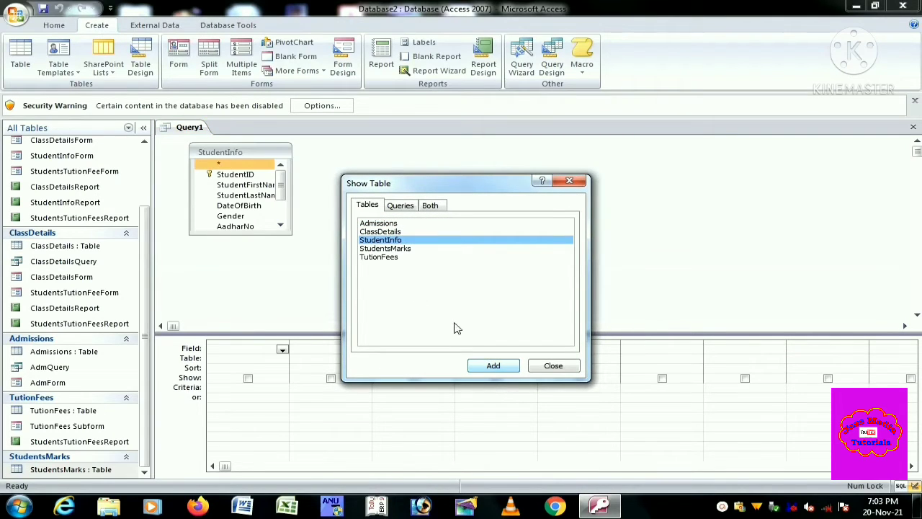
left_click(378, 248)
left_click(492, 366)
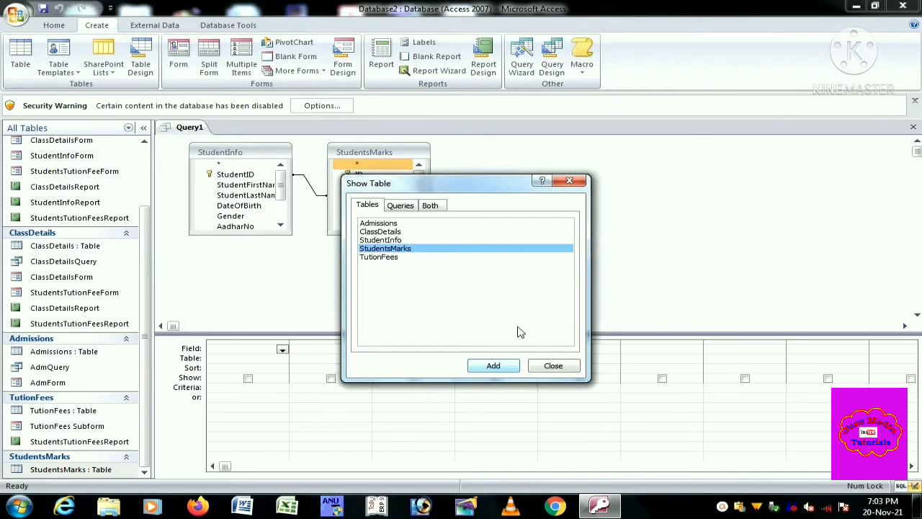
left_click(569, 180)
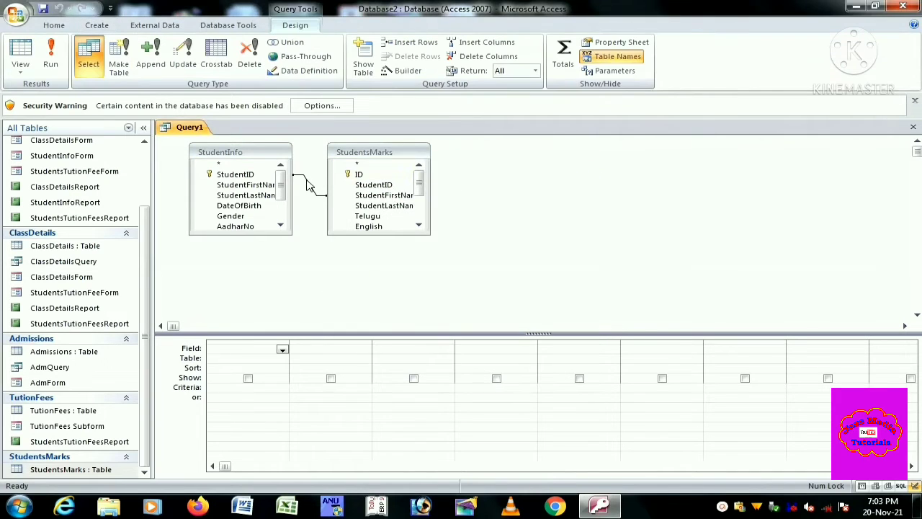
- Review the join properties of the link between StudentInfo and StudentsMarks
right_click(310, 189)
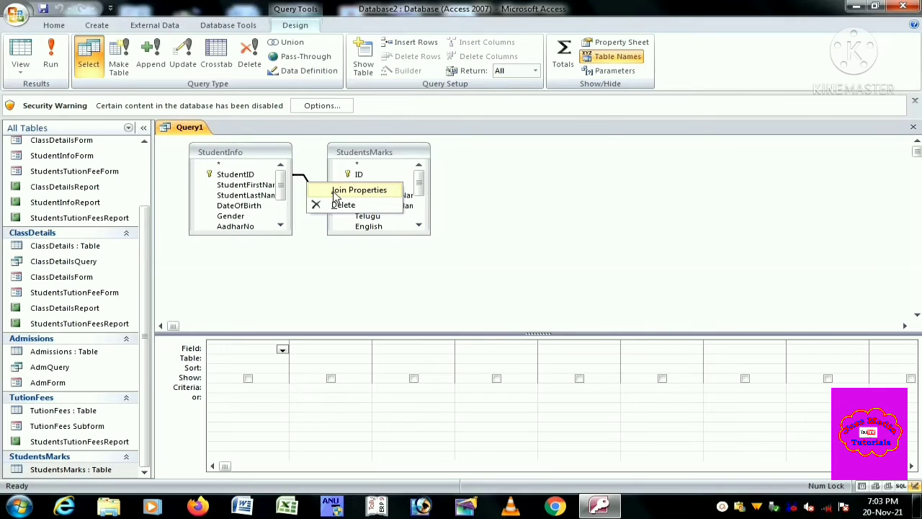
left_click(353, 190)
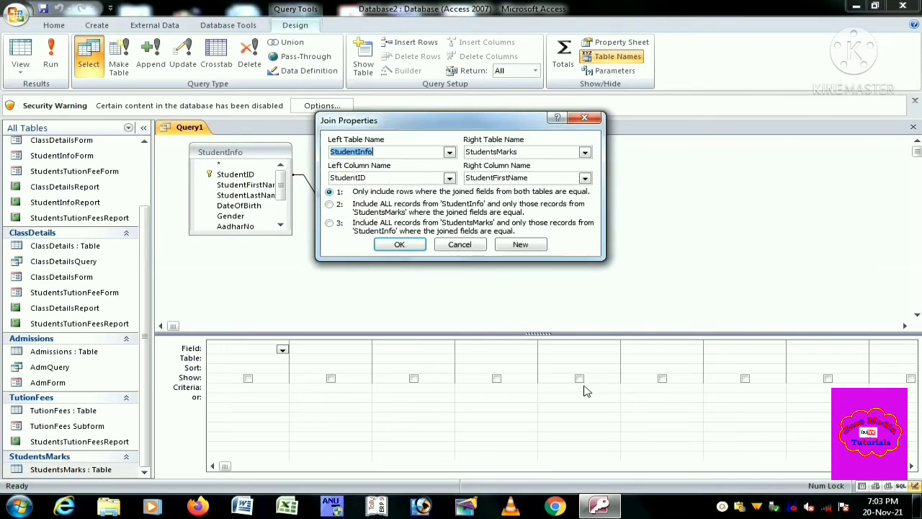
left_click(403, 246)
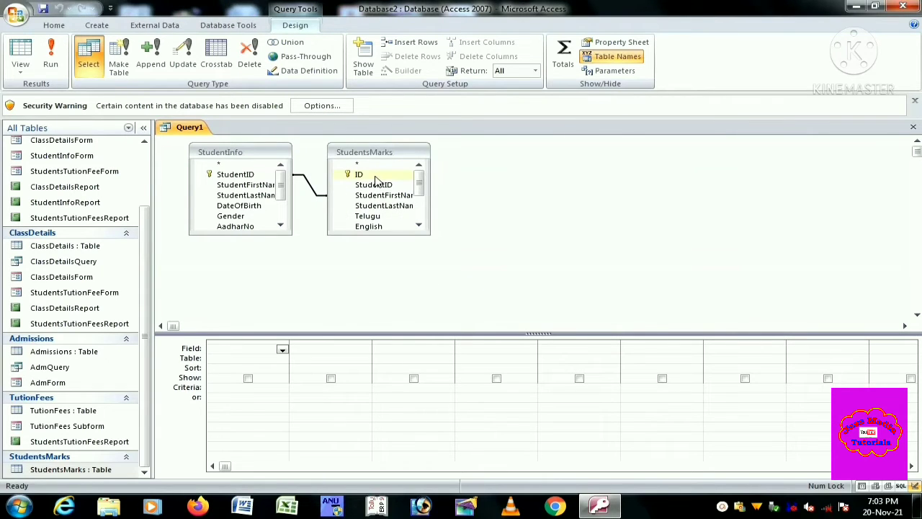
- Add ID and StudentFirstName from StudentsMarks and StudentID and StudentLastName from StudentInfo to the query, in the order ID, StudentID, StudentFirstName, StudentLastName
double_click(374, 176)
double_click(232, 175)
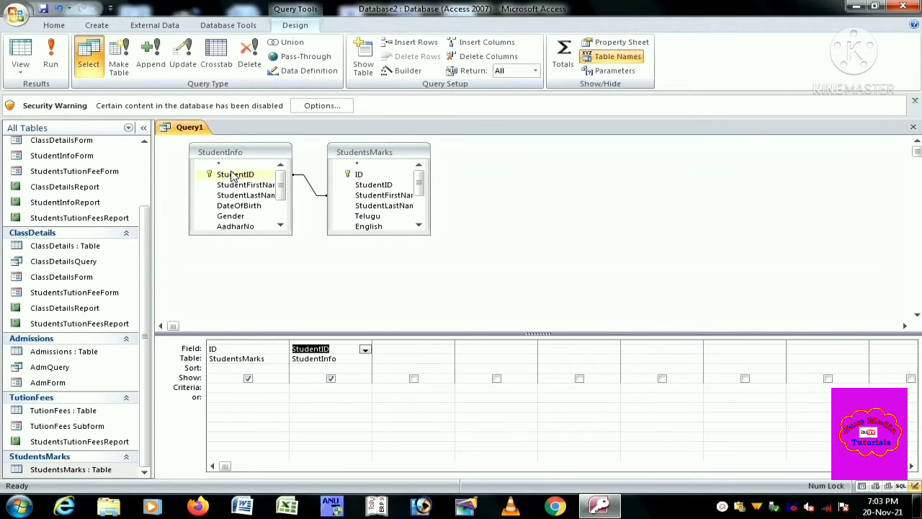
double_click(364, 196)
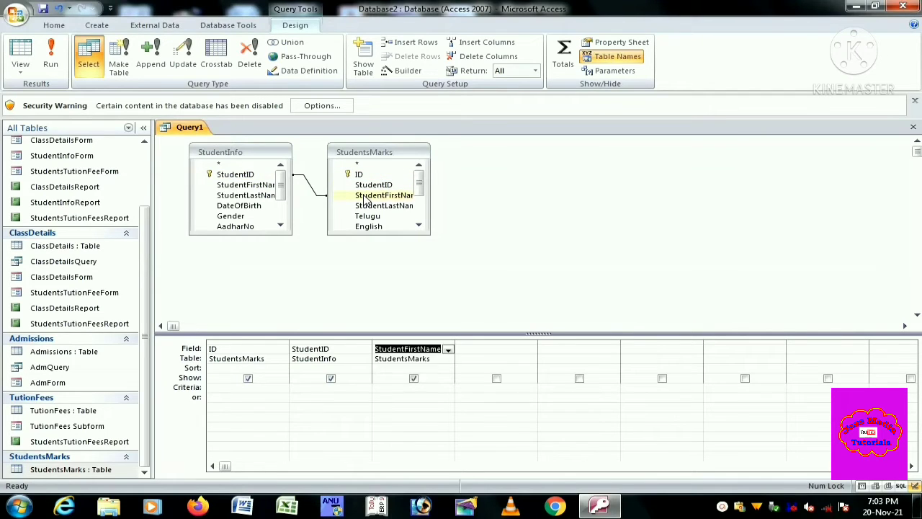
left_click(246, 196)
double_click(246, 196)
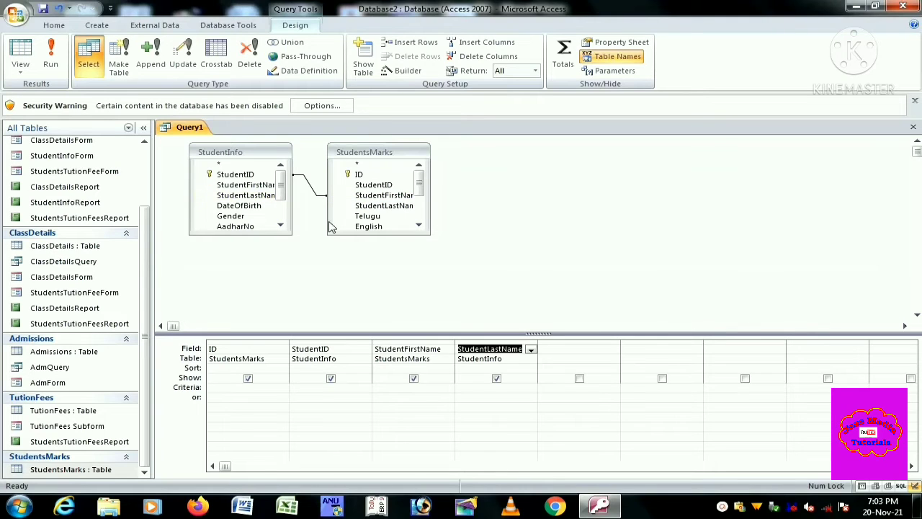
- Enlarge the StudentsMarks field list and add its Telugu, English, Maths, Social, Science, Hindi and Total fields to the query
left_click_drag(389, 235, 391, 305)
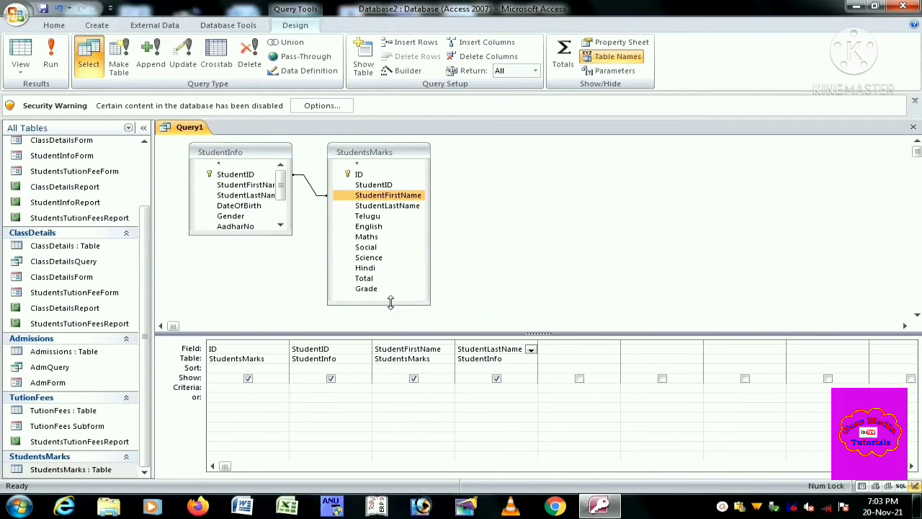
double_click(365, 216)
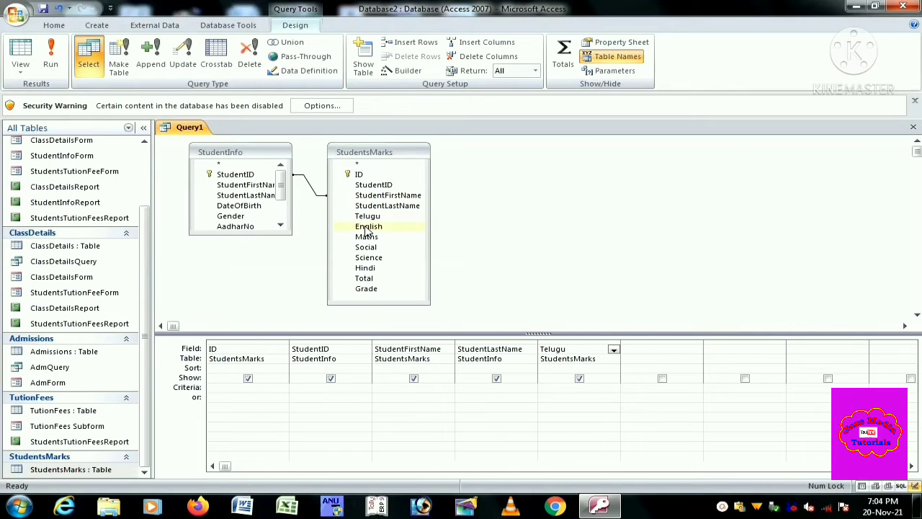
double_click(367, 227)
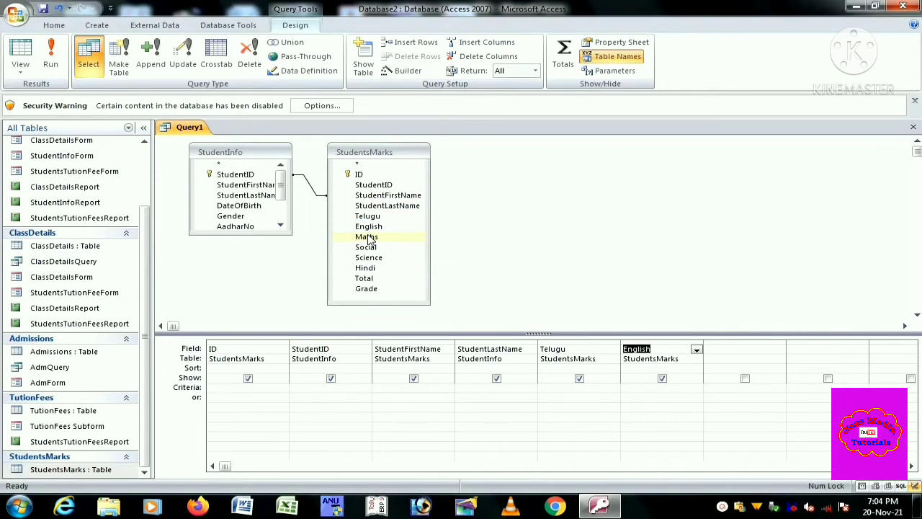
double_click(368, 237)
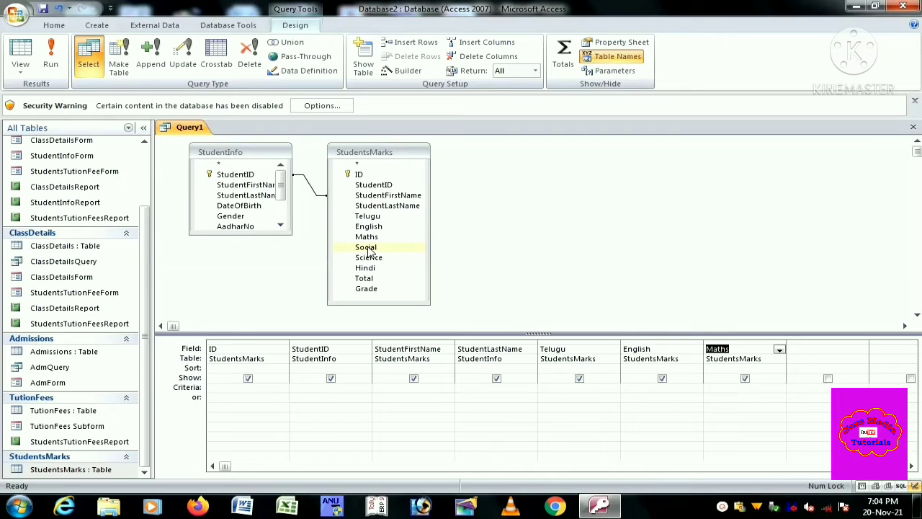
double_click(365, 247)
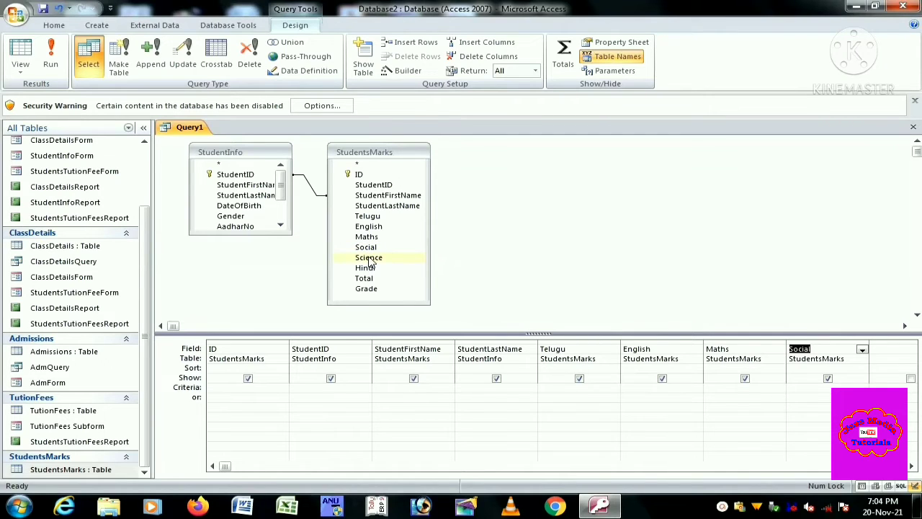
double_click(369, 259)
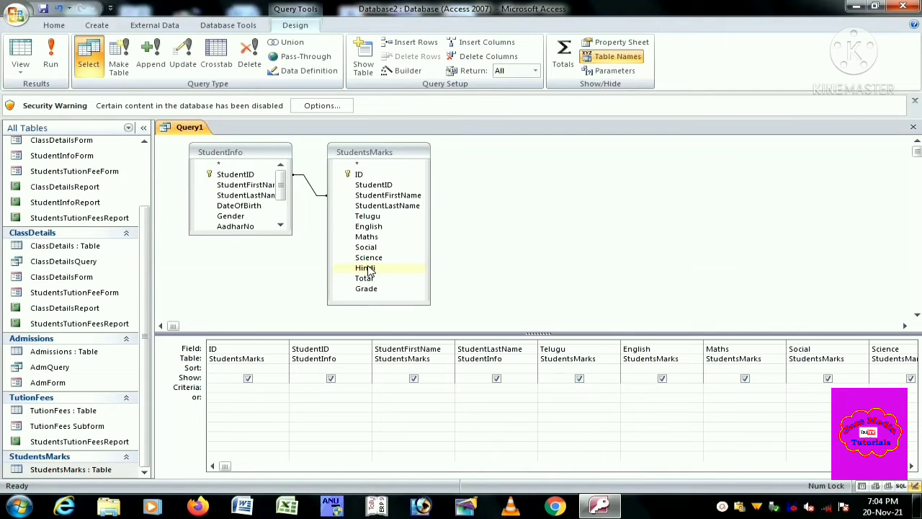
double_click(363, 280)
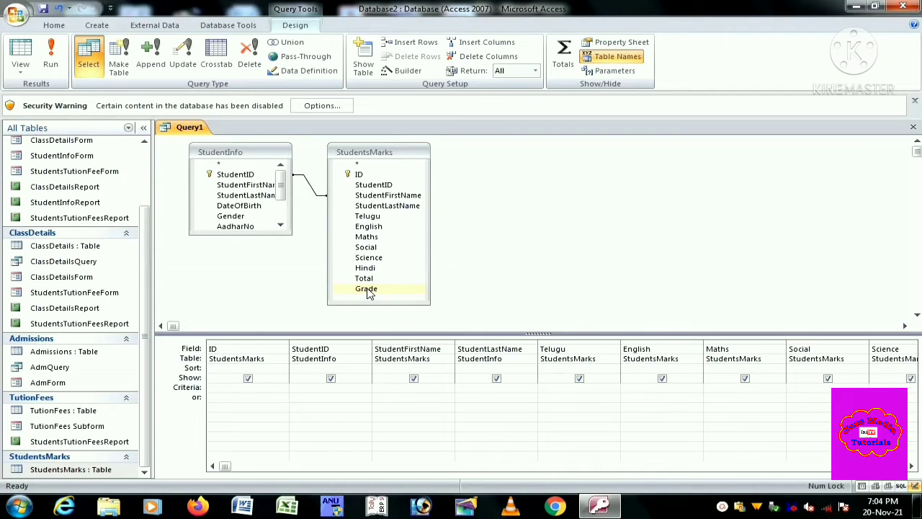
- Delete the duplicate Science column from the query grid
left_click(911, 466)
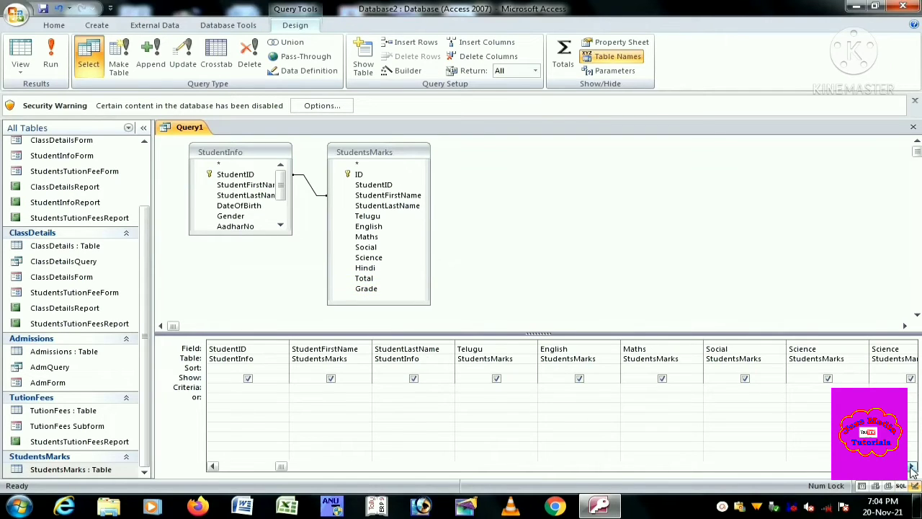
left_click(911, 466)
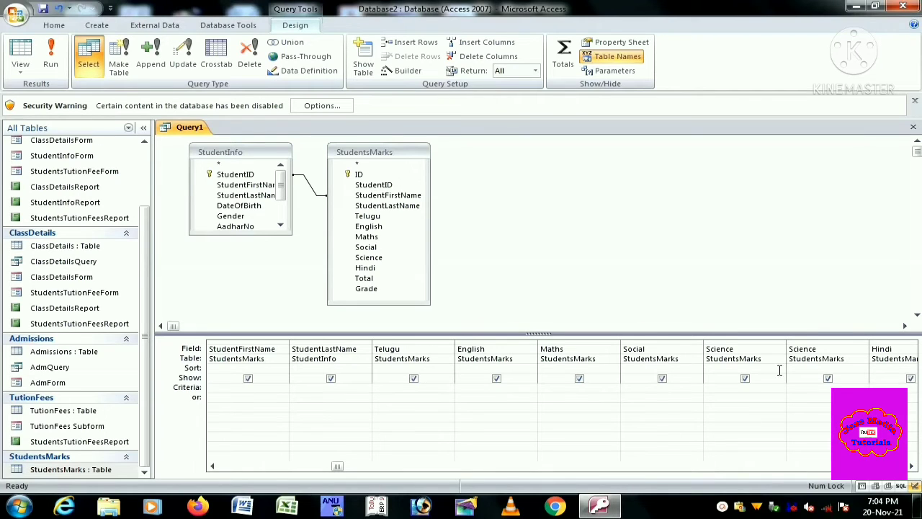
left_click(818, 340)
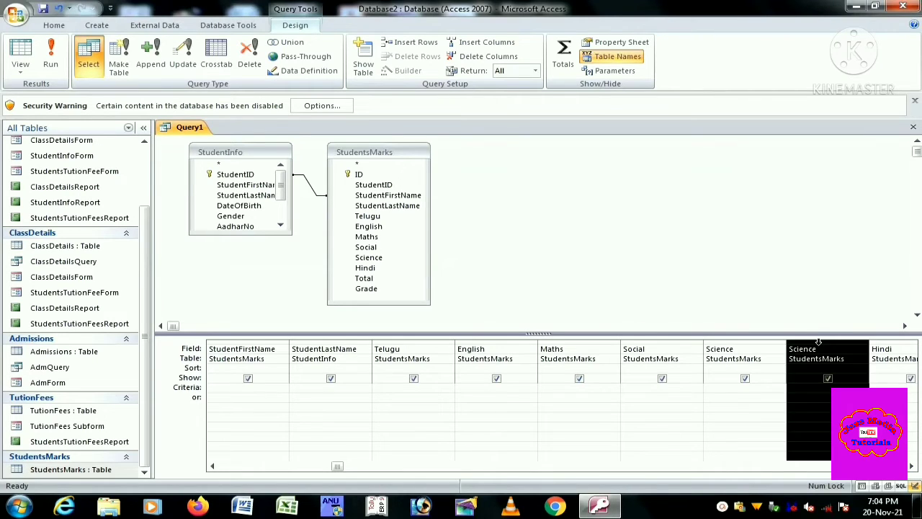
key("Delete")
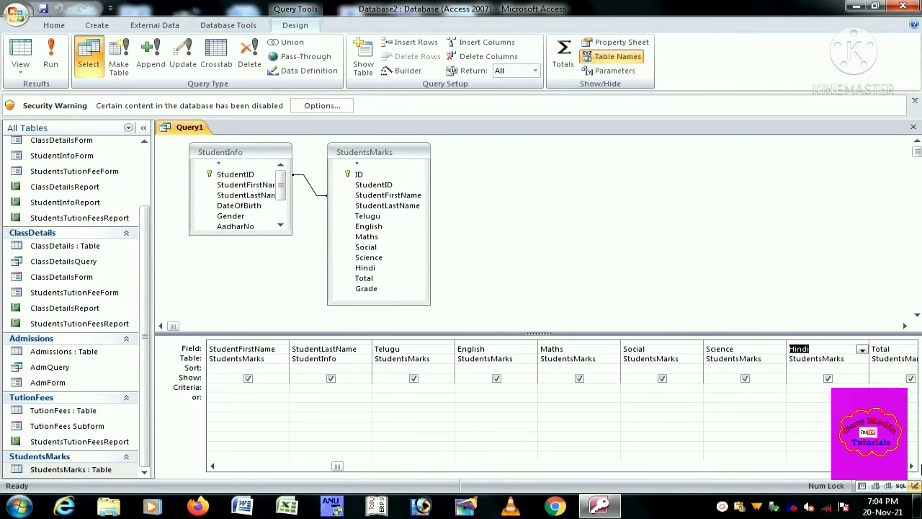
- Close the query design and save it under the name Query
left_click(911, 466)
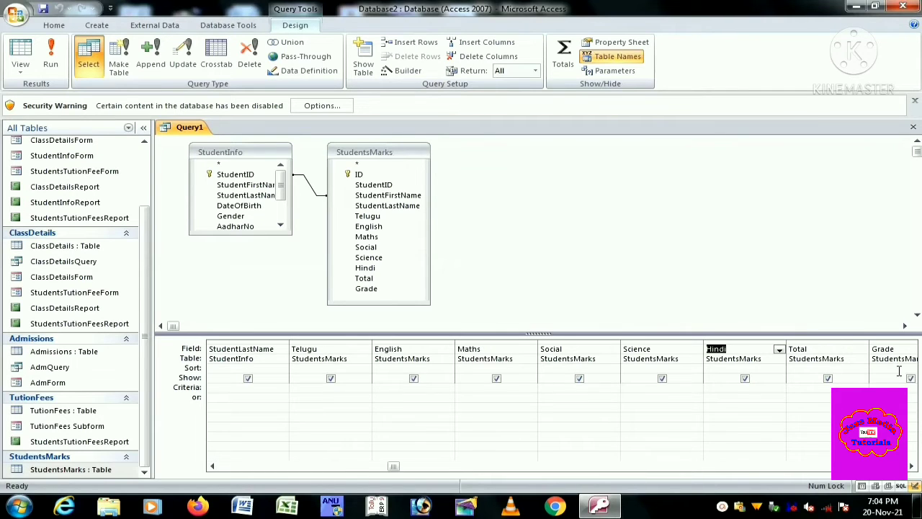
left_click(911, 466)
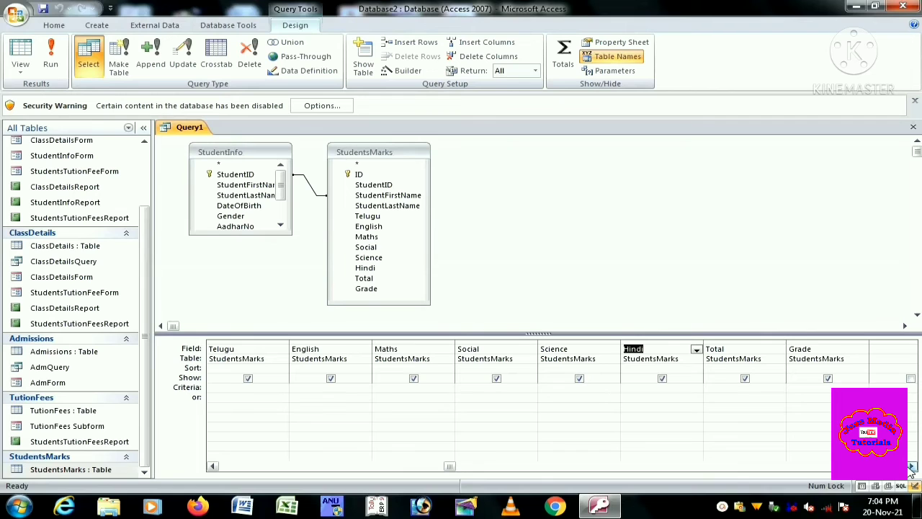
left_click(913, 128)
left_click(913, 128)
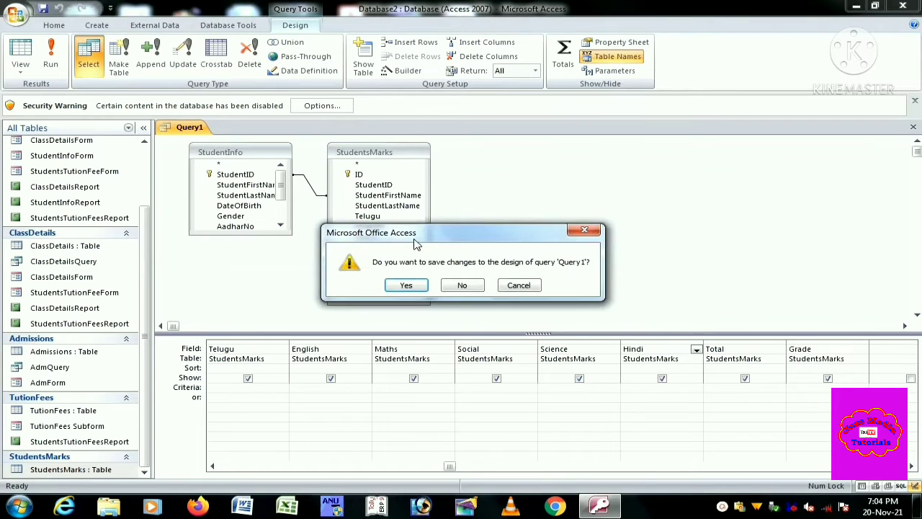
left_click(407, 286)
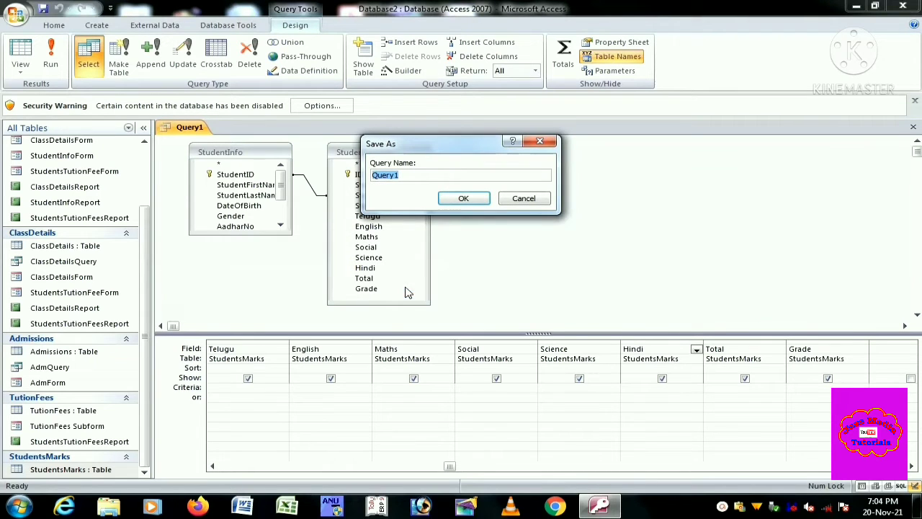
left_click(421, 176)
key("BackSpace")
key("Return")
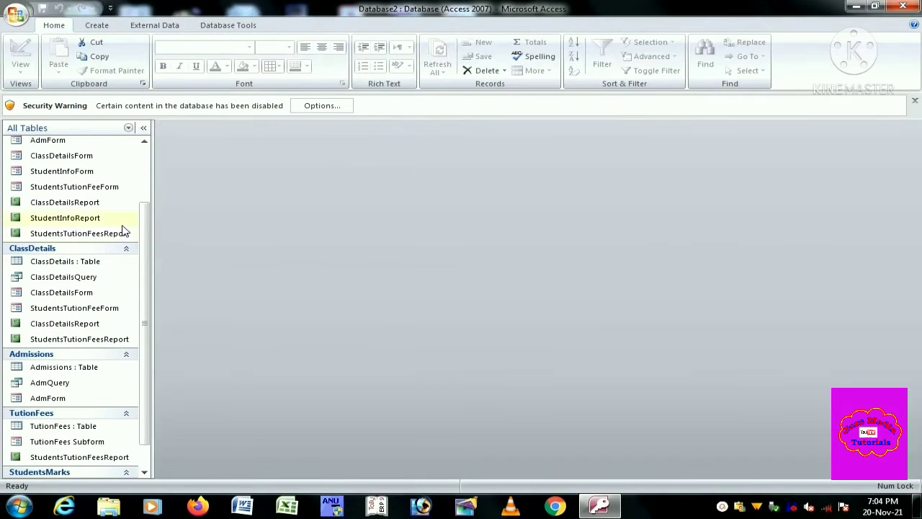
- Open the saved Query in the StudentsMarks group and choose the first listed student as StudentFirstName in the new record
left_click_drag(142, 240, 149, 347)
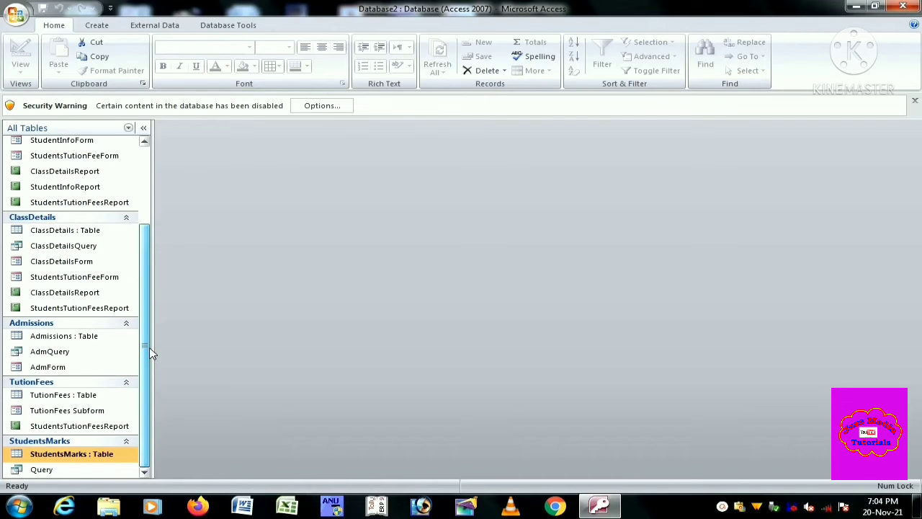
double_click(65, 471)
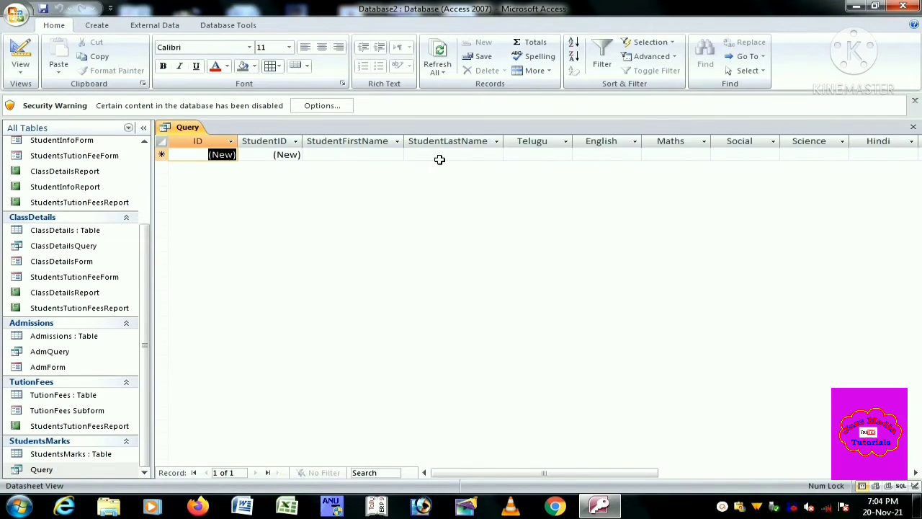
left_click(389, 153)
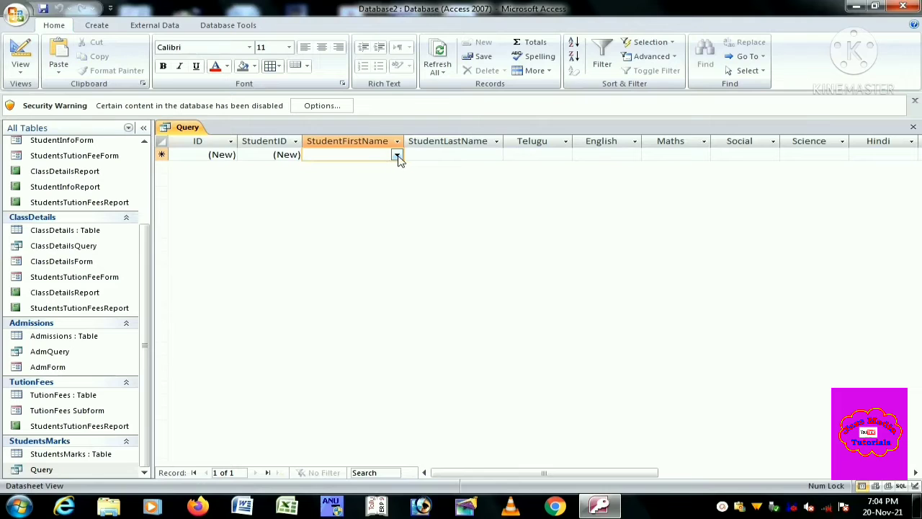
left_click(397, 155)
left_click(357, 168)
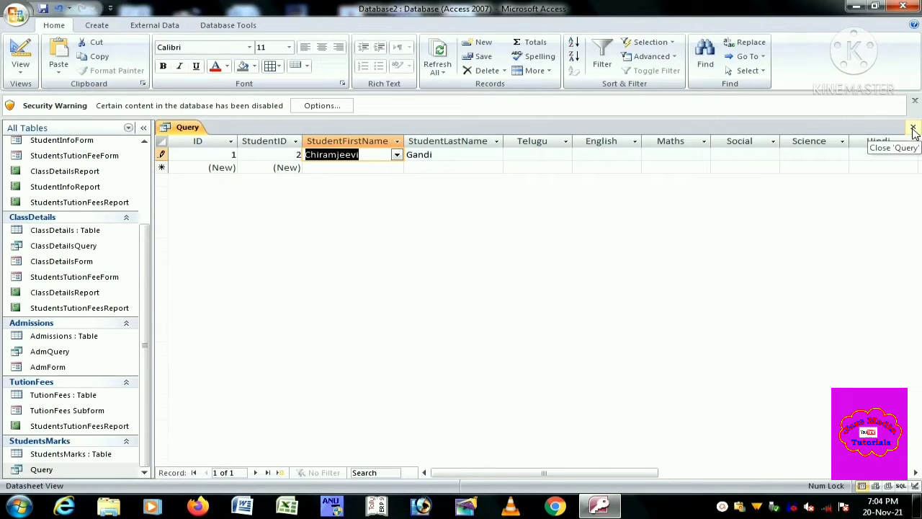
- Enter the first student's marks: Telugu 75, English 85, Maths 95, Social 68, Science 81 and Hindi 63
left_click(518, 154)
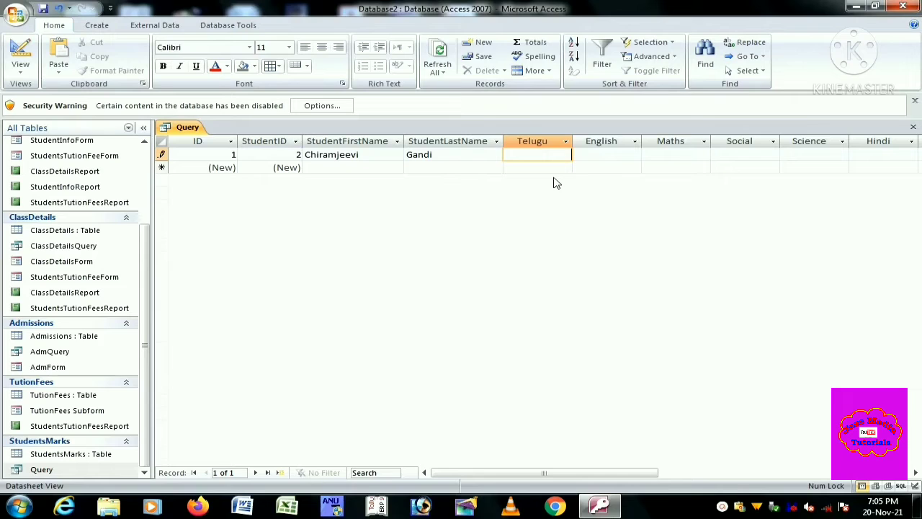
type("5")
key("Tab")
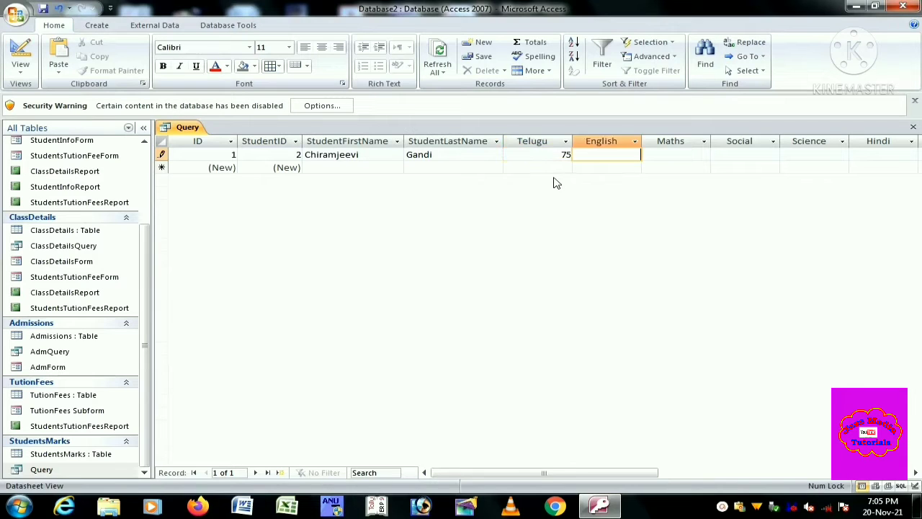
type("85")
key("Tab")
type("95")
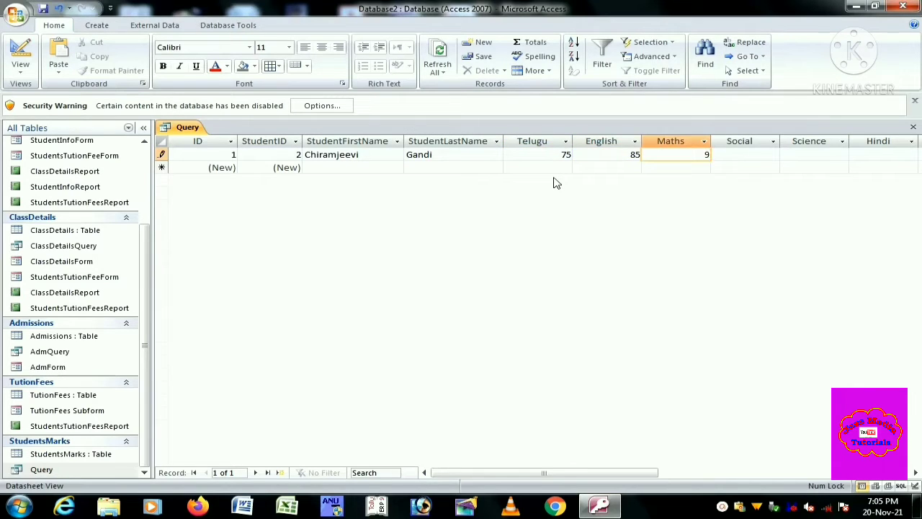
key("Tab")
type("68")
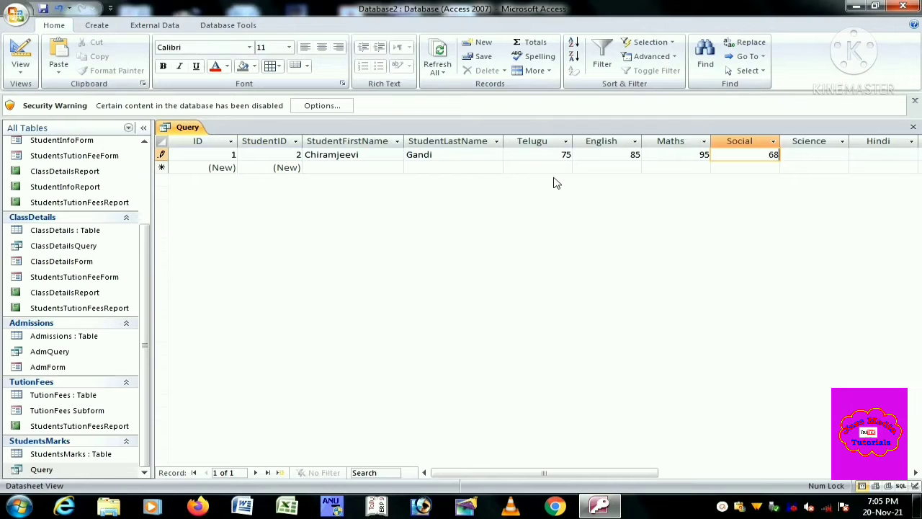
key("Tab")
type("8")
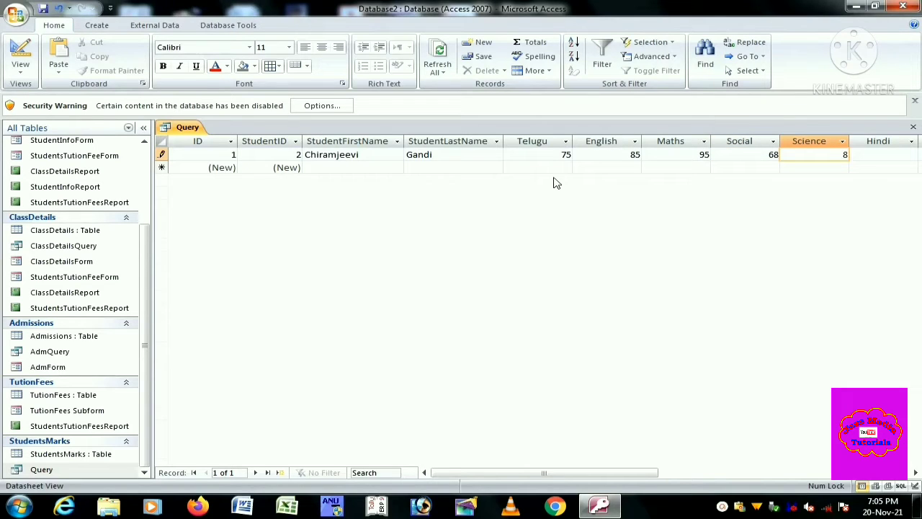
type("1")
key("Tab")
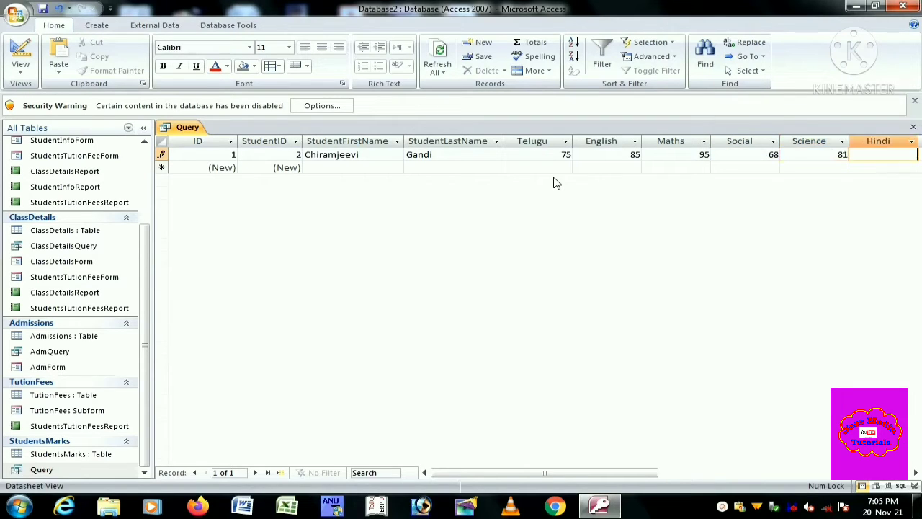
type("65")
key("BackSpace")
type("3")
key("Tab")
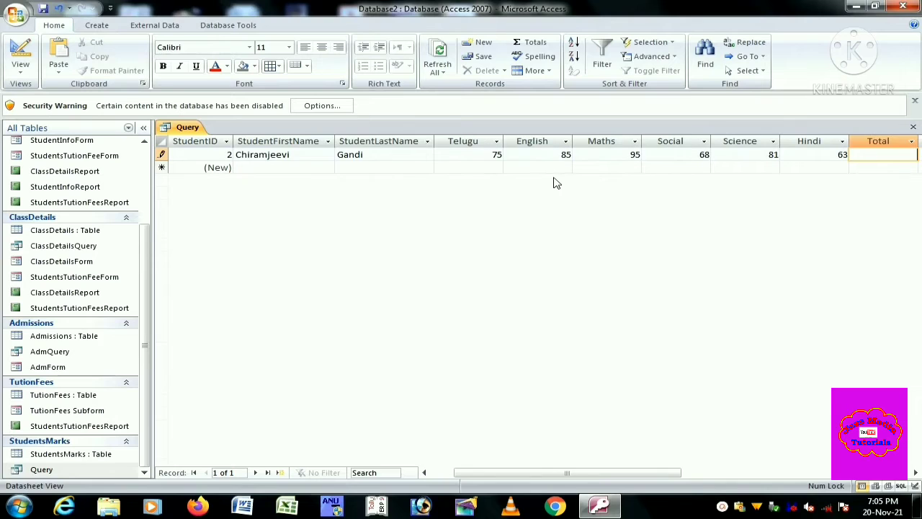
- Start a second record by choosing the second listed student as StudentFirstName
left_click(278, 167)
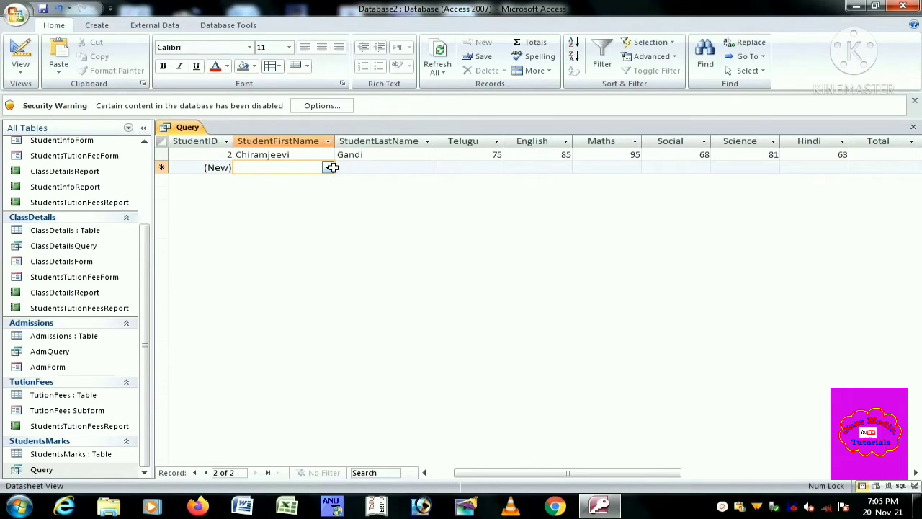
left_click(329, 168)
left_click(265, 194)
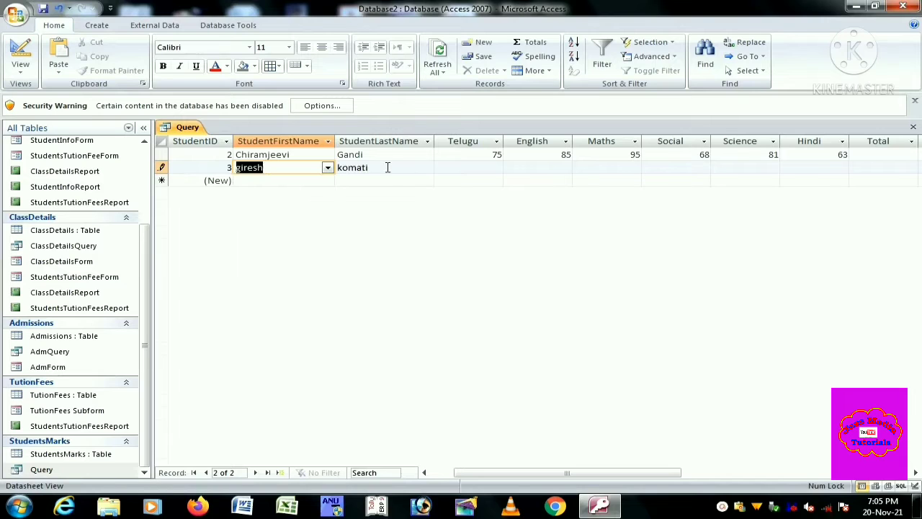
- Enter the second student's marks: Telugu 84, English 88, Maths 69, Social 78, Science 74 and Hindi 59
left_click(463, 171)
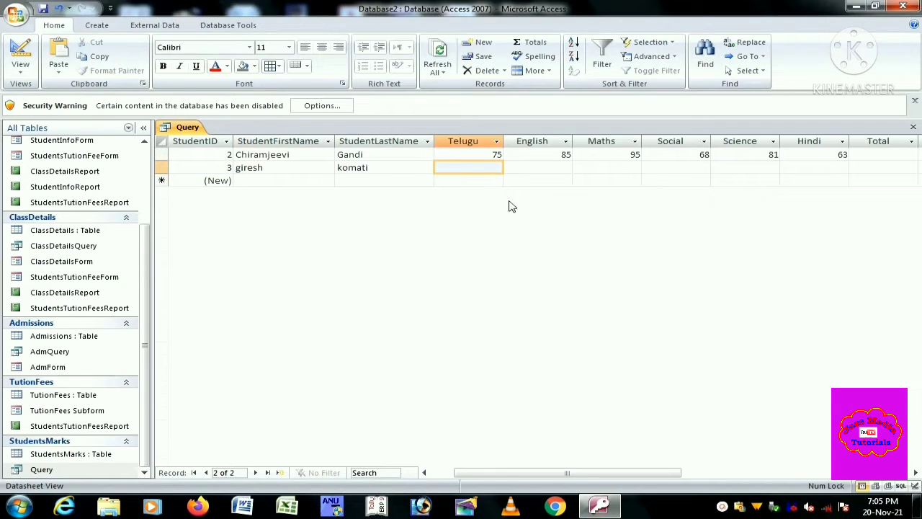
left_click(468, 167)
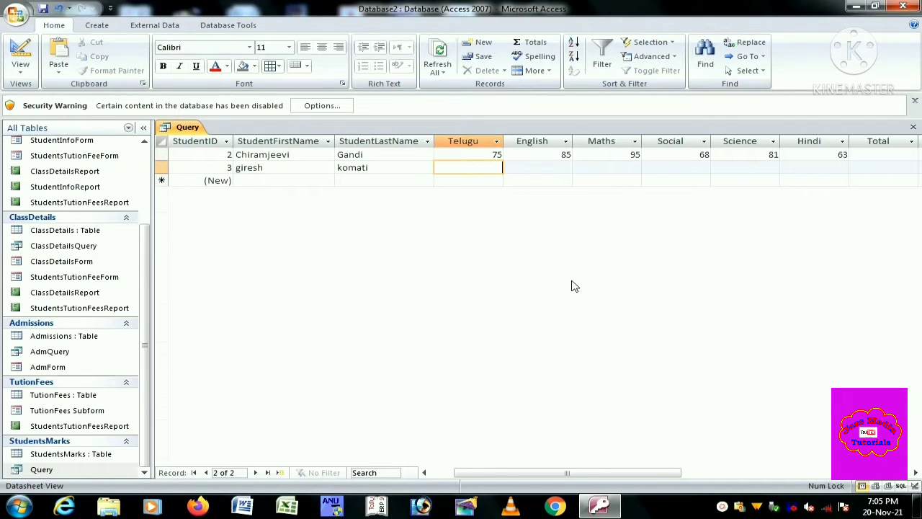
type("84")
key("Tab")
type("88")
key("Tab")
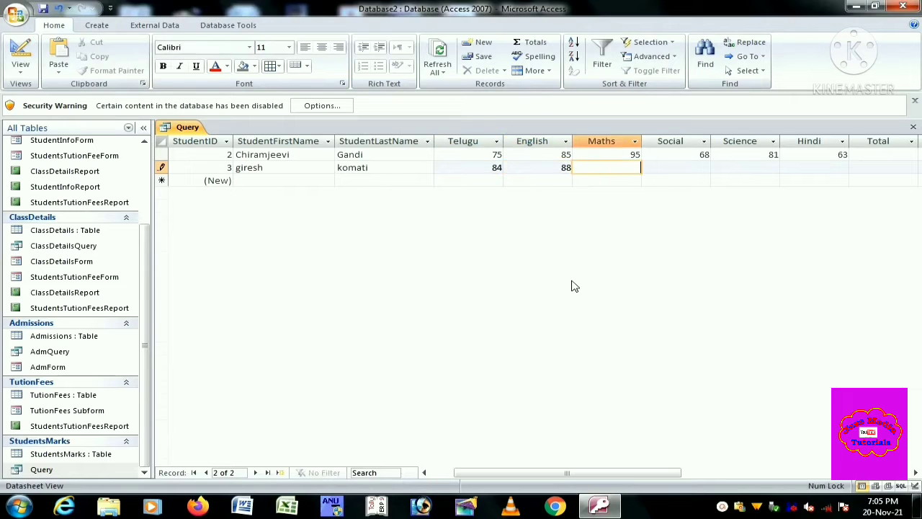
type("69")
key("Tab")
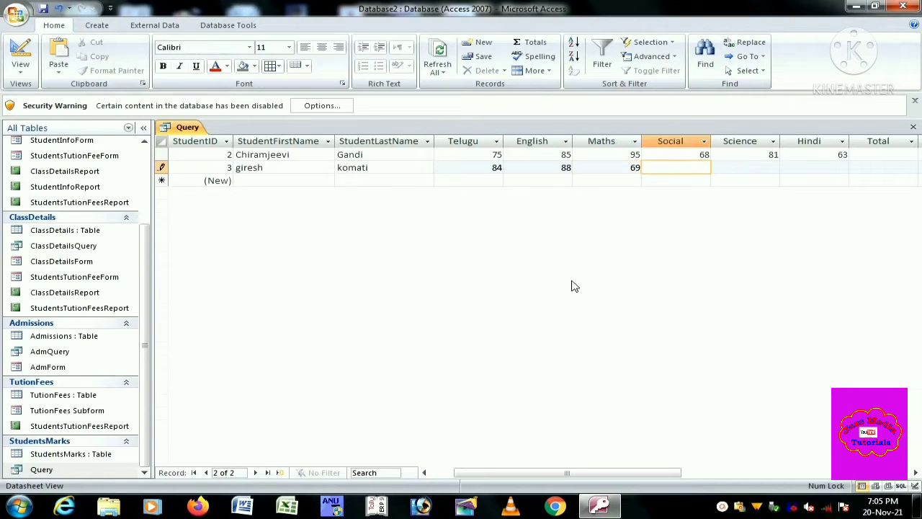
type("78")
key("Tab")
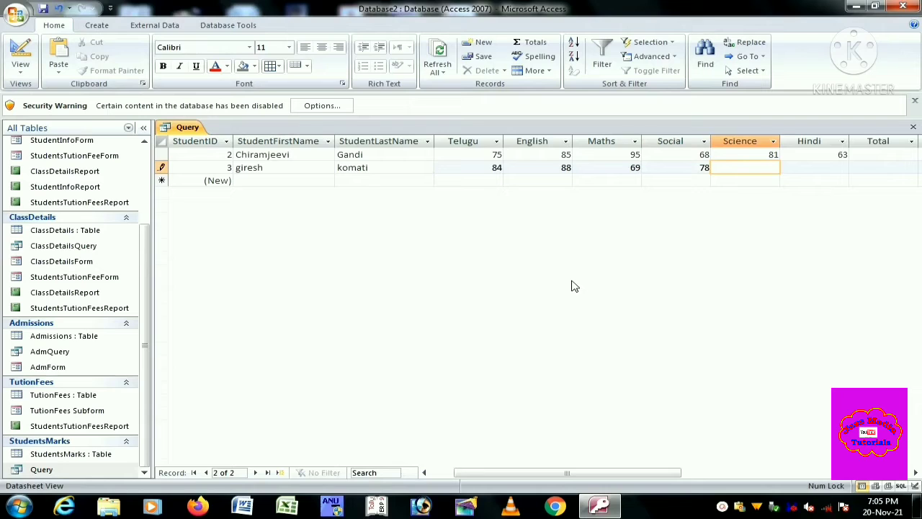
type("74")
key("Tab")
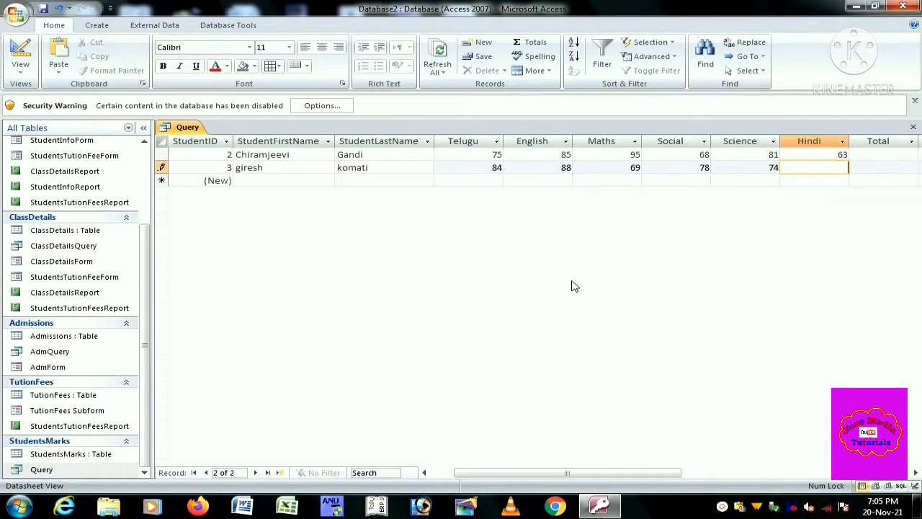
type("59")
key("Tab")
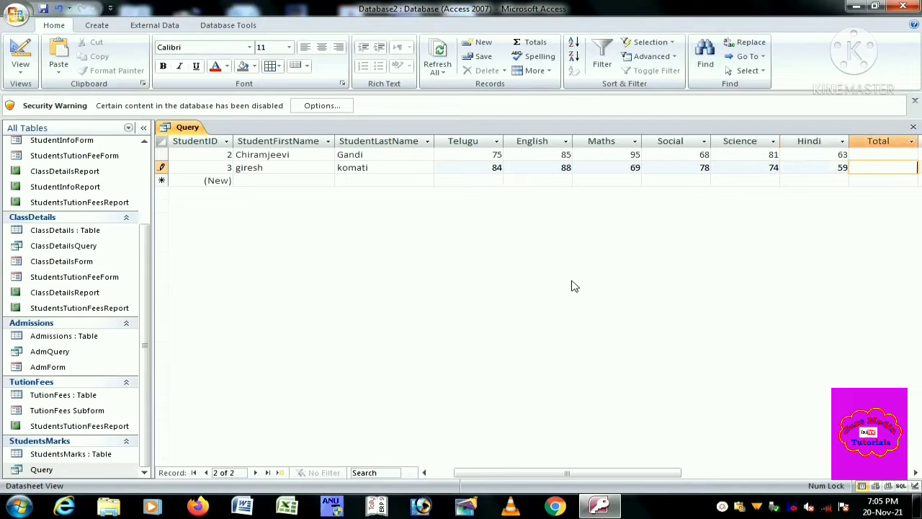
- Start a third record by choosing the third listed student as StudentFirstName
left_click(278, 181)
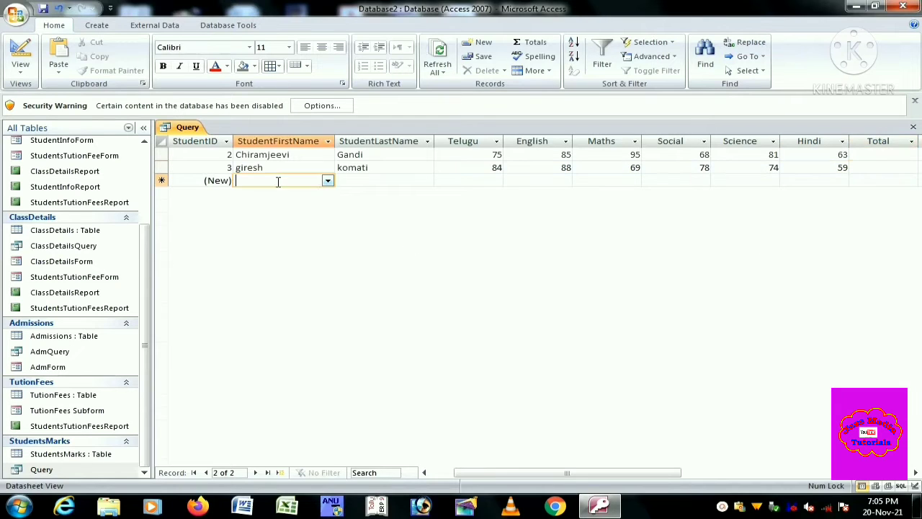
left_click(327, 181)
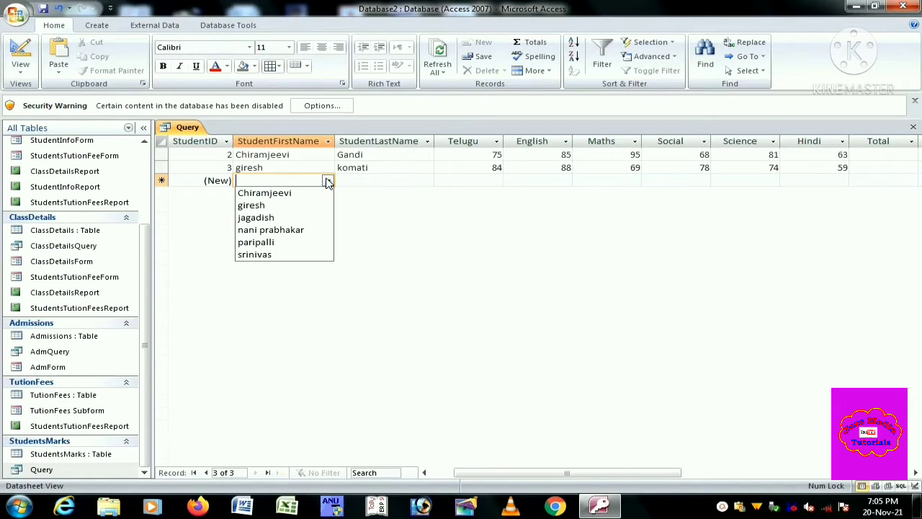
left_click(262, 219)
- Enter the third student's marks: Telugu 86, English 84, Maths 69, Social 78, Science 75 and Hindi 59
left_click(476, 180)
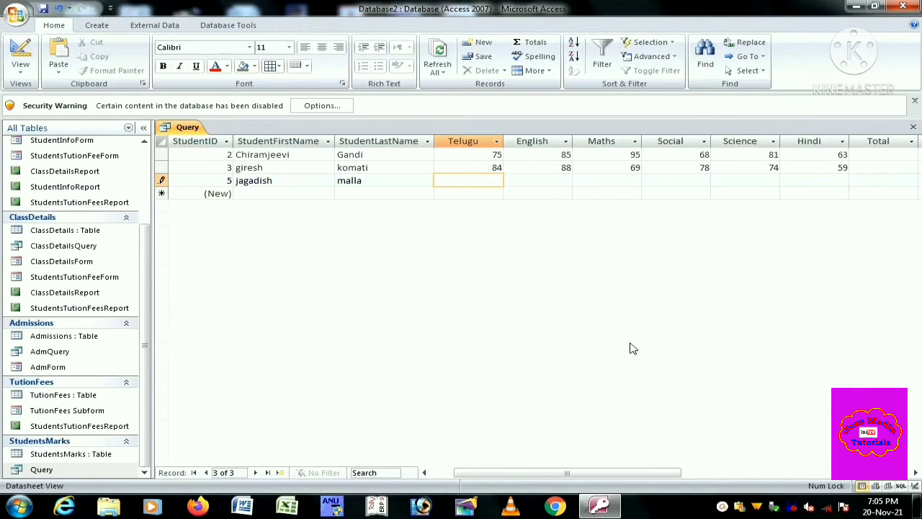
type("86")
key("Tab")
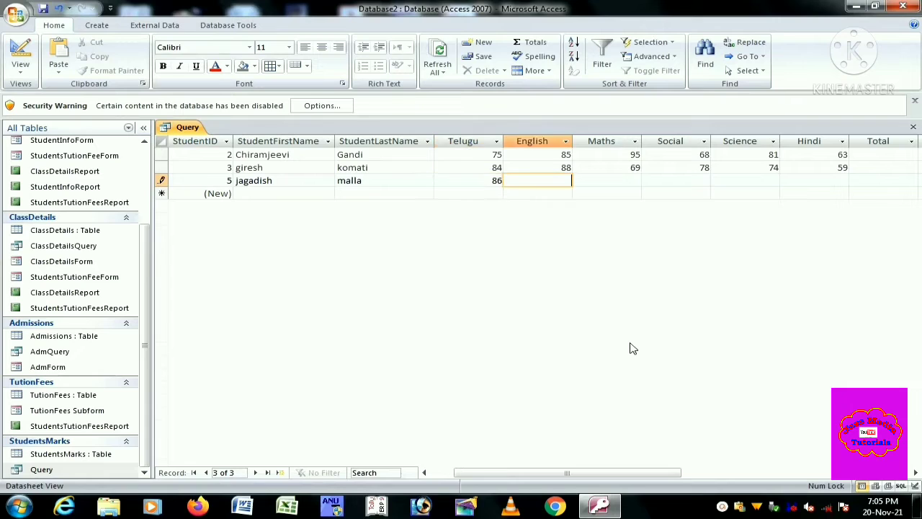
type("84")
key("Tab")
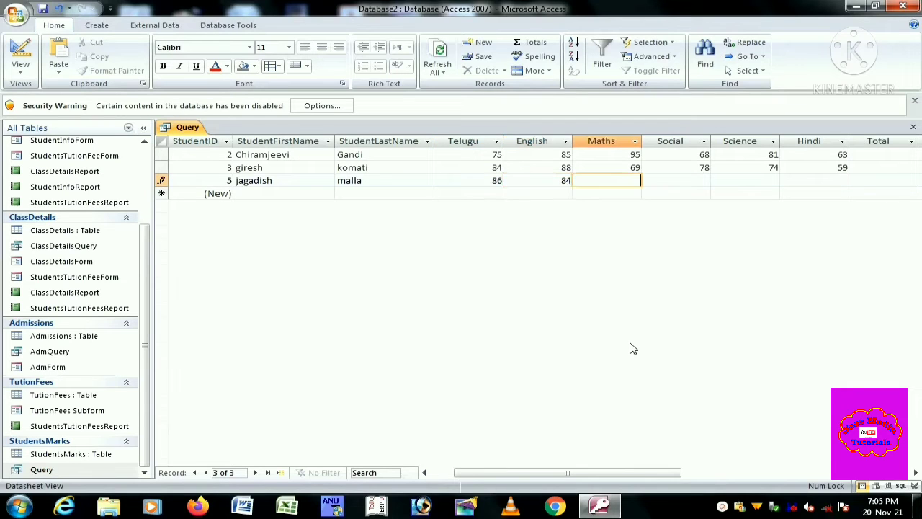
type("69")
key("Tab")
type("78")
key("Tab")
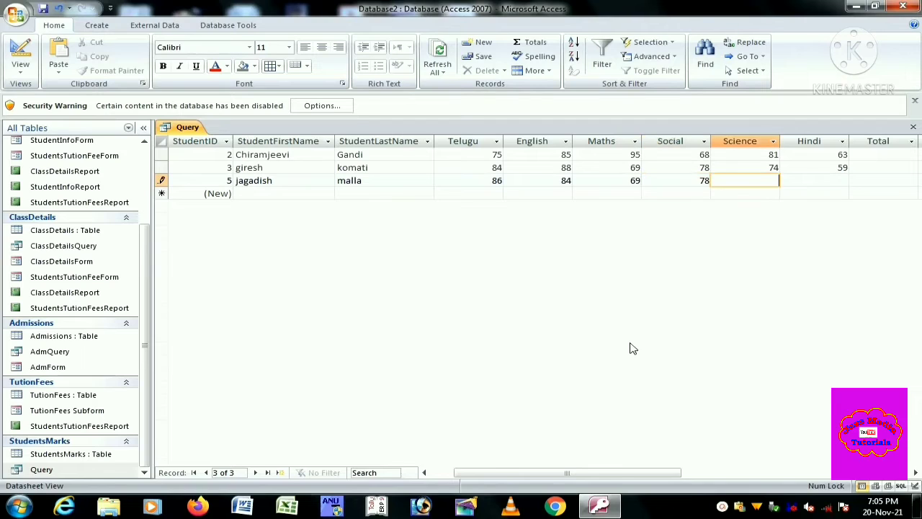
type("75")
key("Tab")
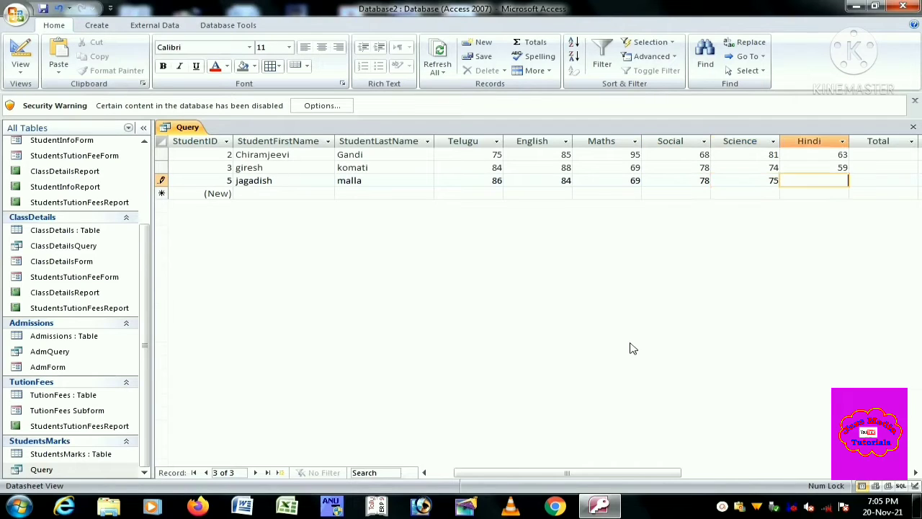
type("65")
key("BackSpace")
key("BackSpace")
type("59")
key("Tab")
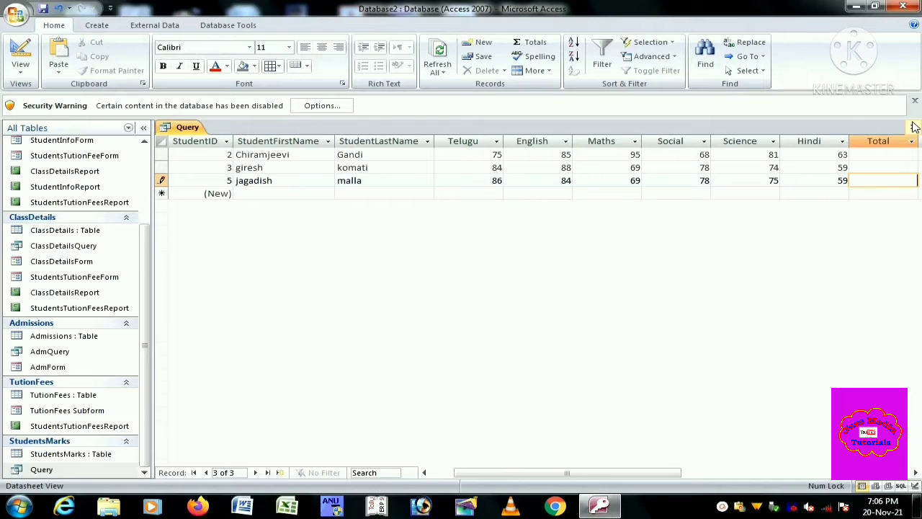
- Close and reopen the marks query, and switch it to Design View
left_click(912, 126)
double_click(38, 471)
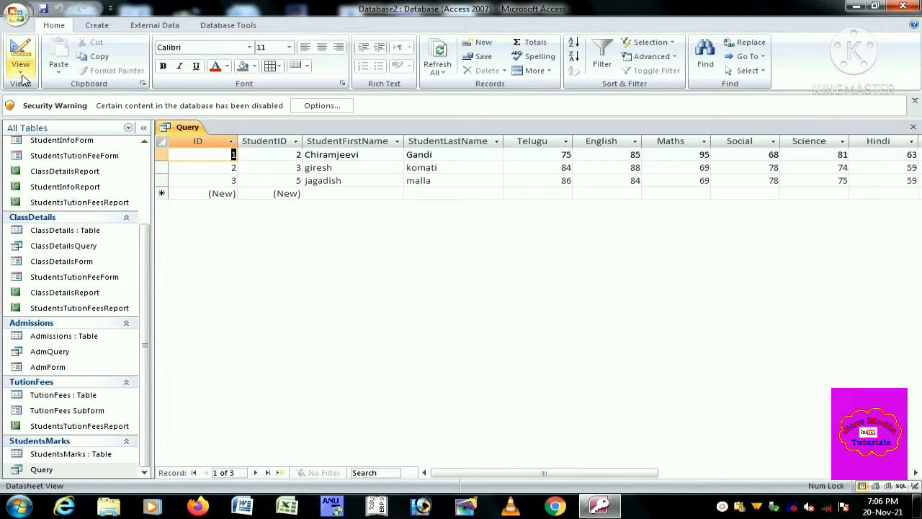
left_click(22, 75)
left_click(45, 209)
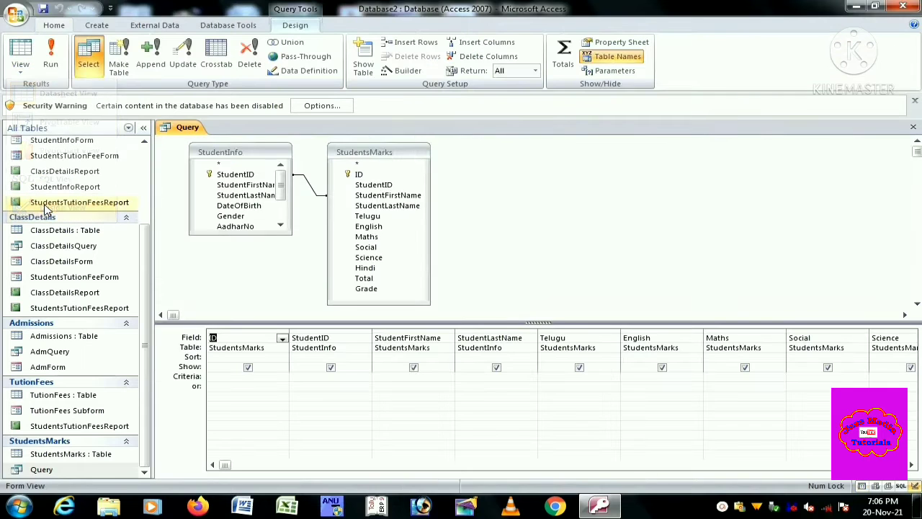
- Open the Expression Builder for the query's Total field and start the expression as Total:[Telugu]+[English]
left_click(911, 465)
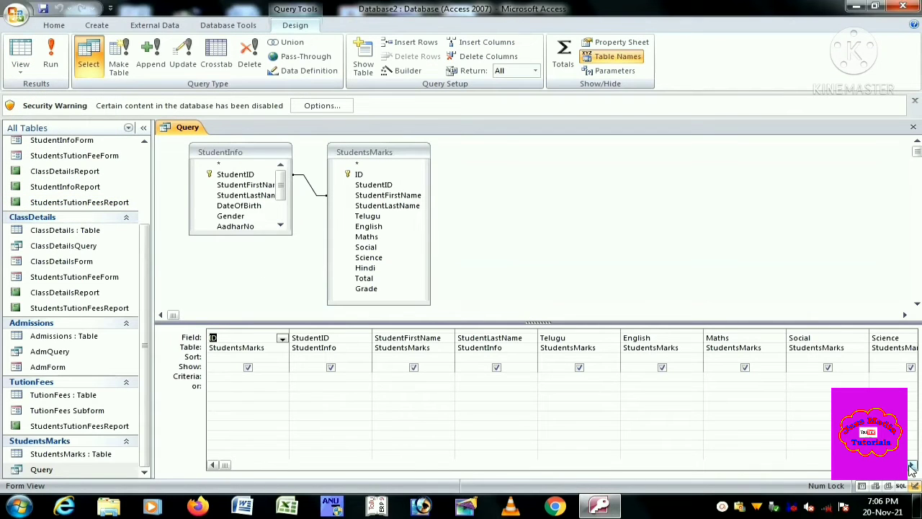
left_click(911, 465)
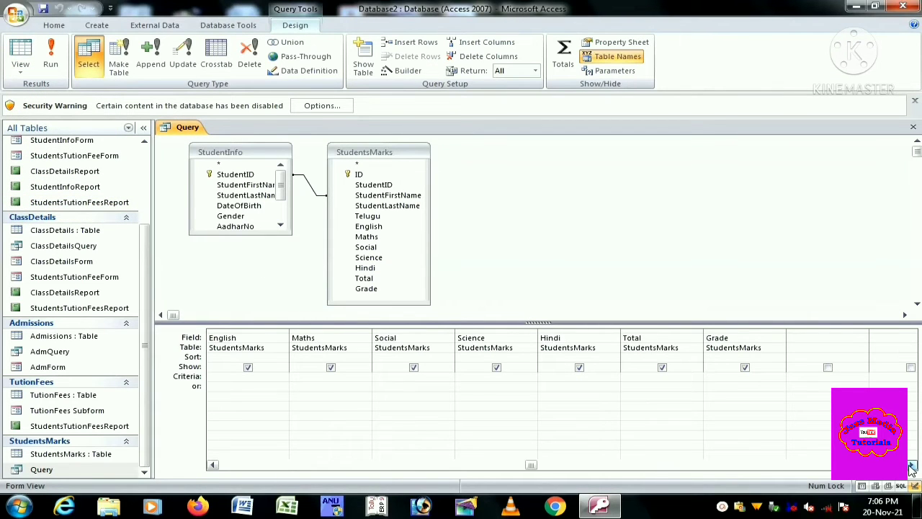
left_click(652, 339)
right_click(652, 341)
left_click(684, 427)
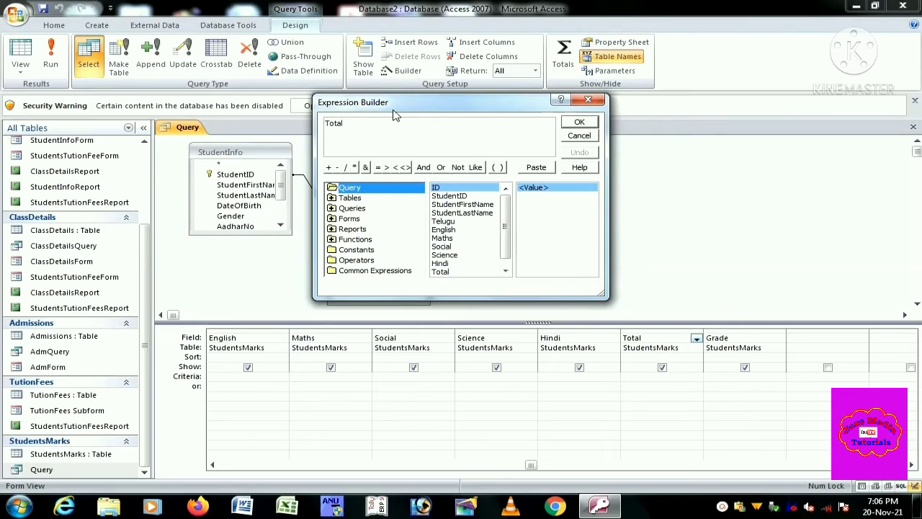
type(":[]")
key("Caps_Lock")
type("T")
key("Caps_Lock")
type("elugu]+[]")
key("Left")
type("English")
key("Right")
- Extend the Total expression with +[Maths]+[Social]
type("+[]")
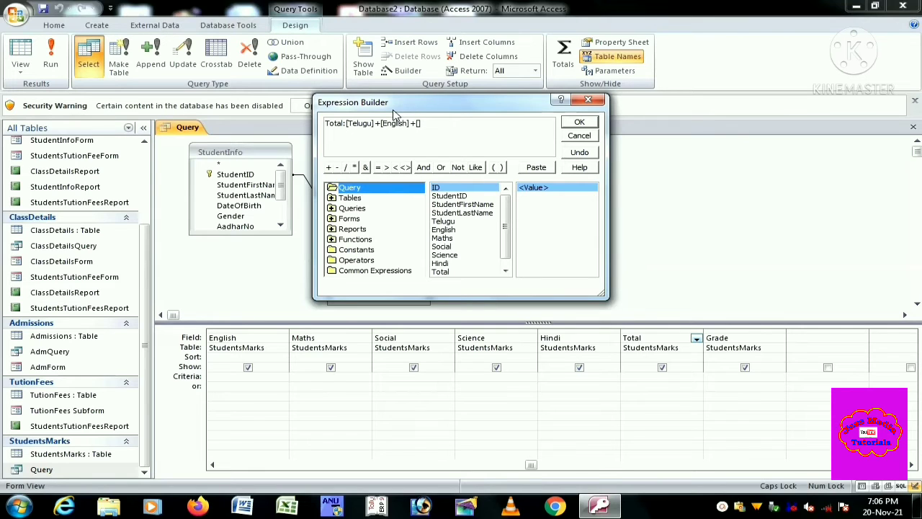
type("Ma")
type("ths")
type("+")
type("[]")
type("S")
type("o")
type("cial")
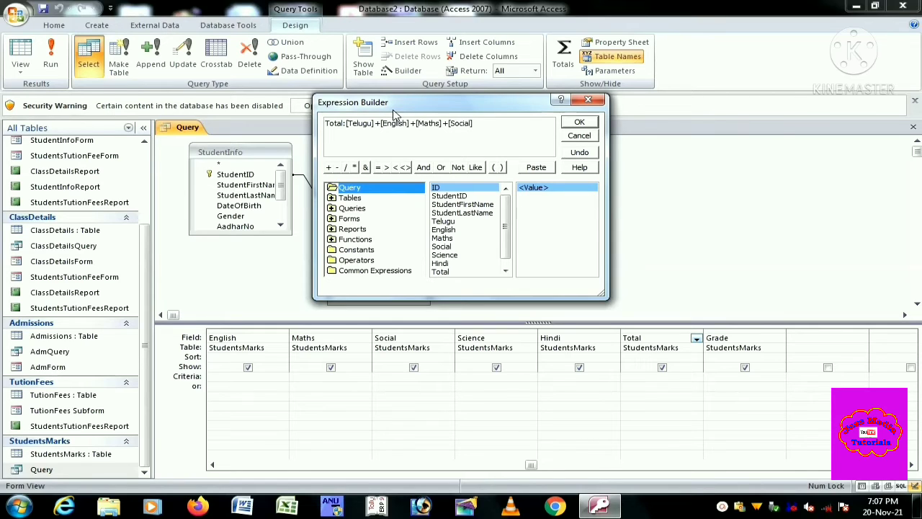
- Complete the Total expression with +[Science]+[Hindi] and apply it to the field
type("+[]")
key("Caps_Lock")
type("S")
key("Caps_Lock")
type("ci")
type("ence")
type(" +")
type("[]")
type("Hin")
type("di")
left_click(579, 124)
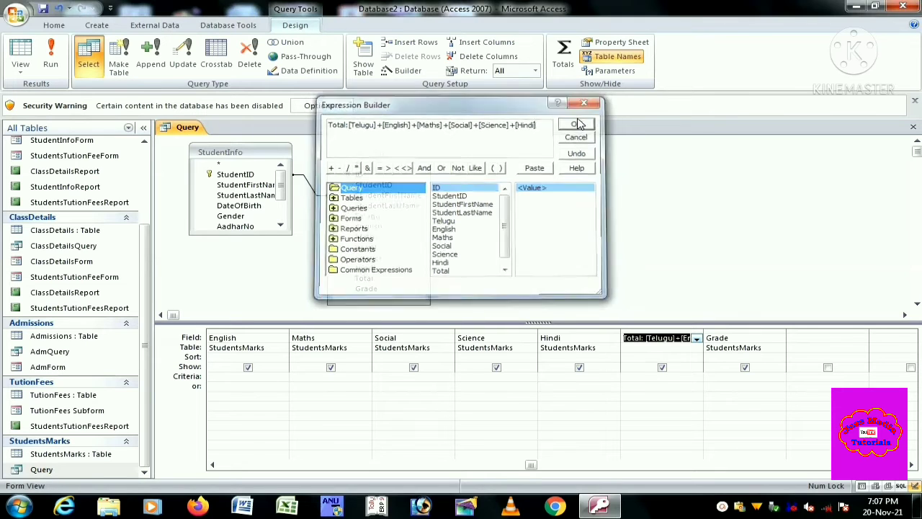
- Close the query, saving its design changes, and reopen it to check the Total column
left_click(913, 127)
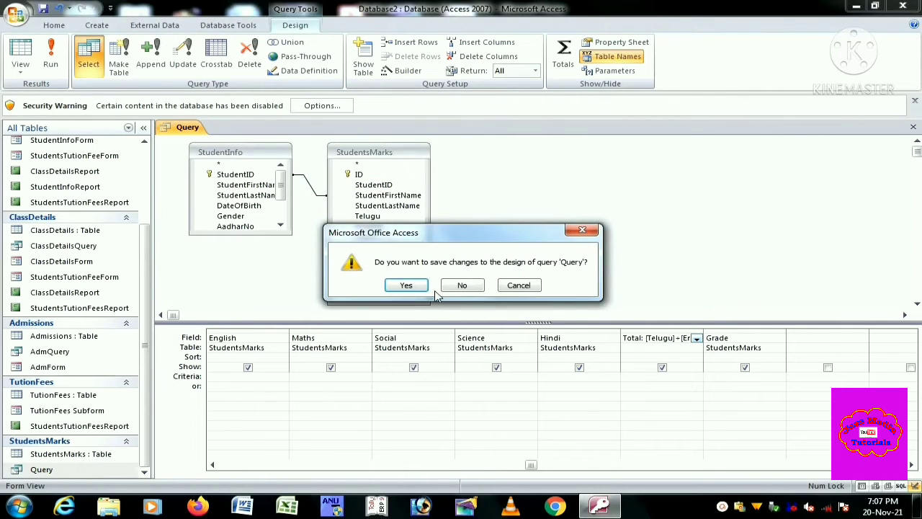
left_click(406, 285)
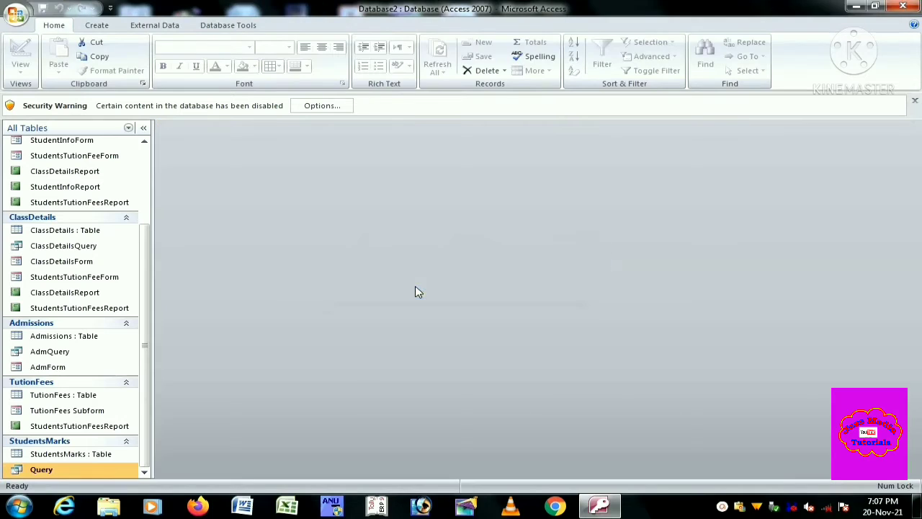
double_click(44, 469)
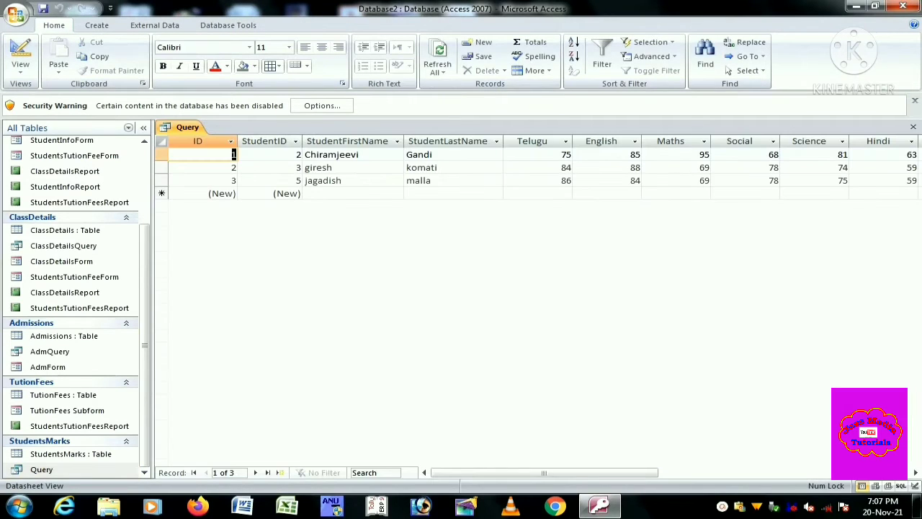
left_click(916, 473)
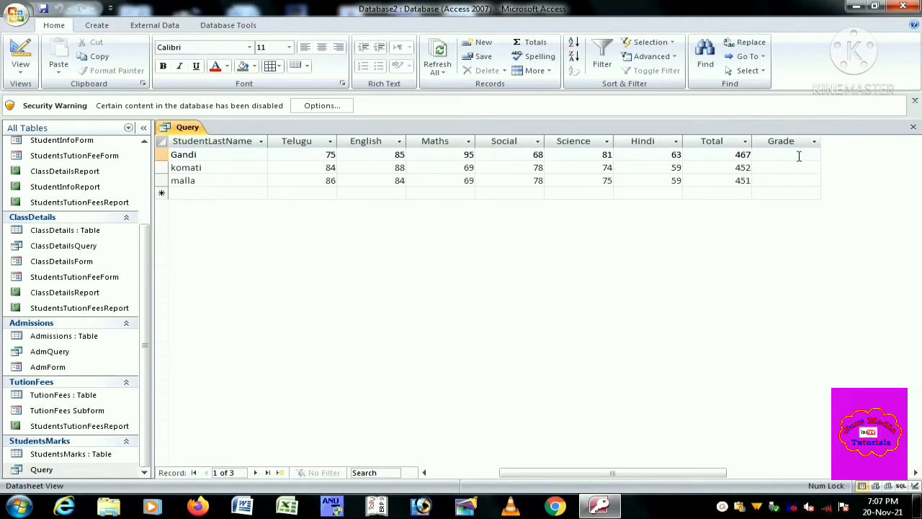
left_click(22, 72)
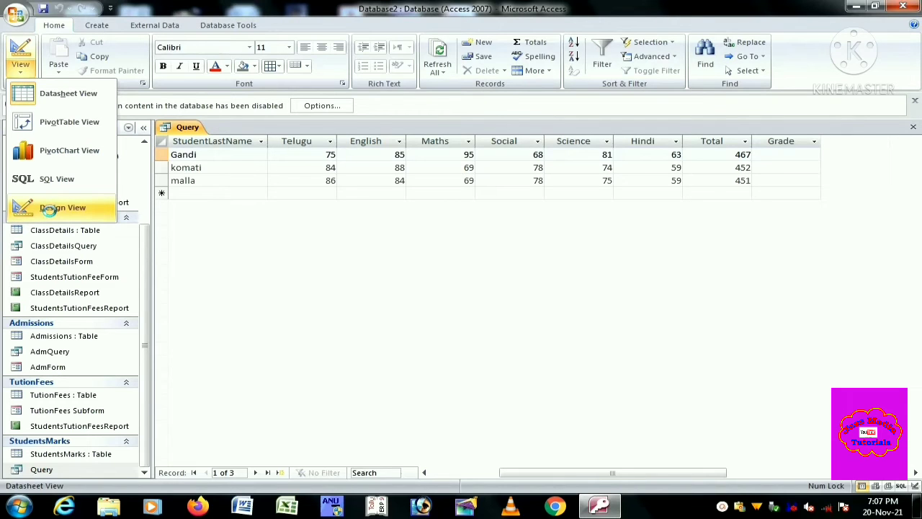
left_click(52, 209)
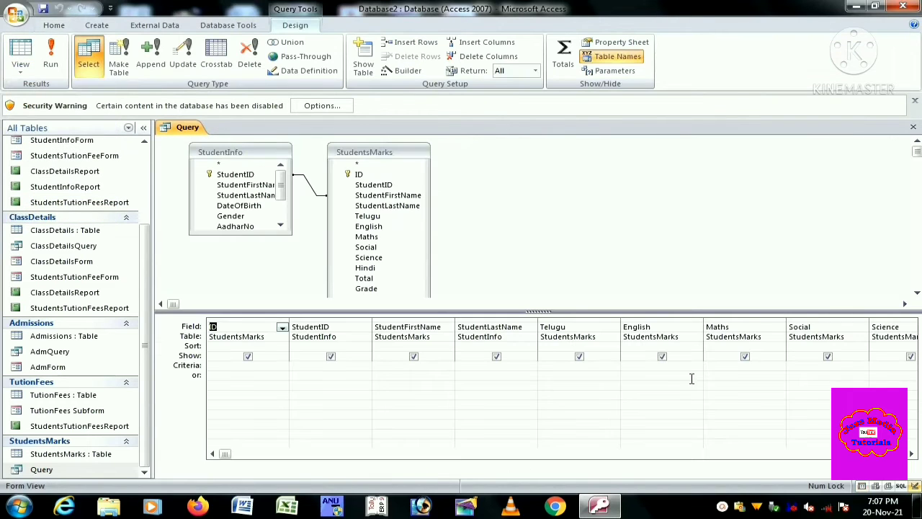
left_click(911, 453)
left_click(911, 454)
left_click(911, 454)
left_click(911, 453)
left_click(911, 454)
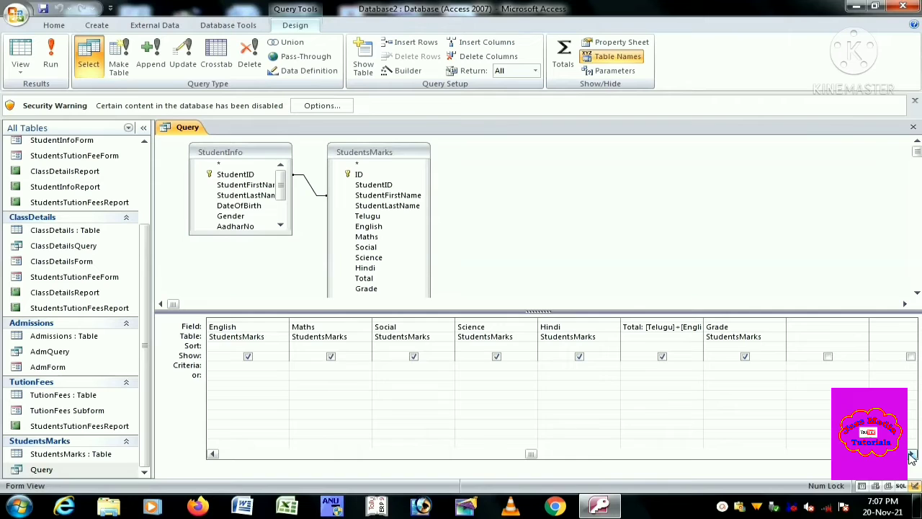
left_click(738, 328)
right_click(738, 329)
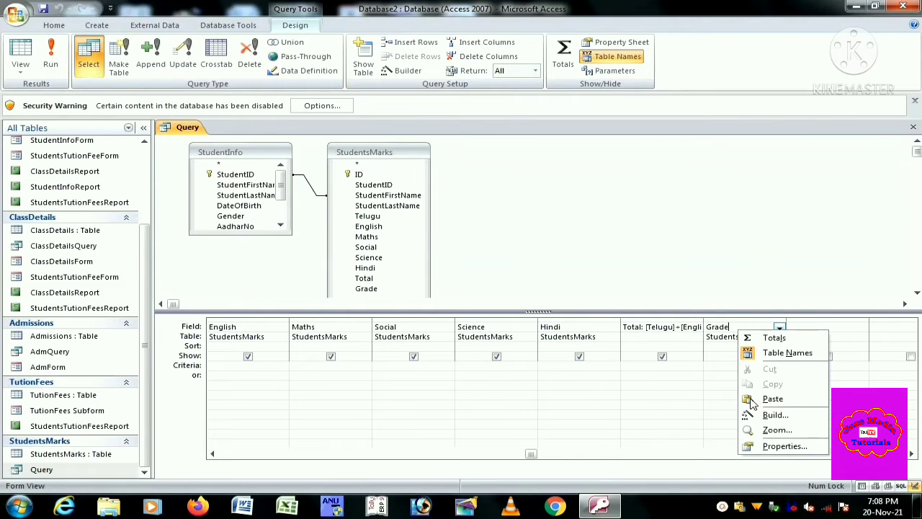
left_click(768, 415)
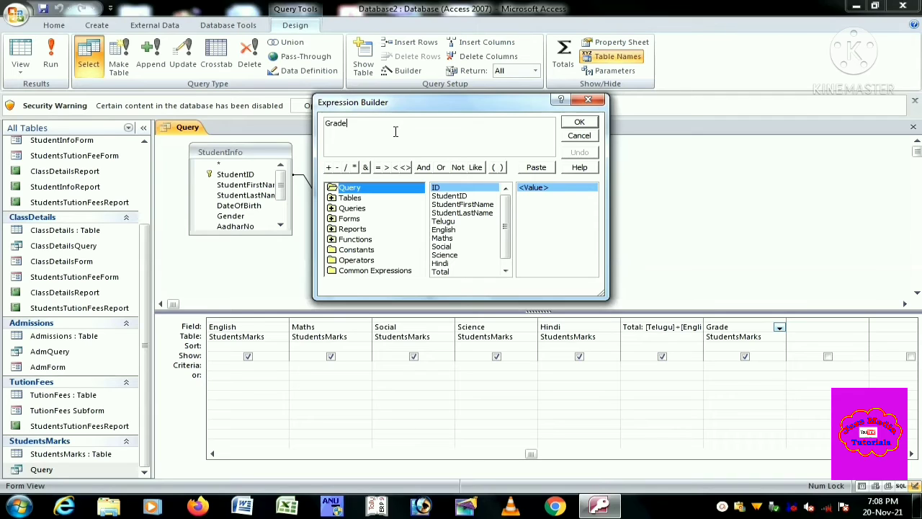
type(":")
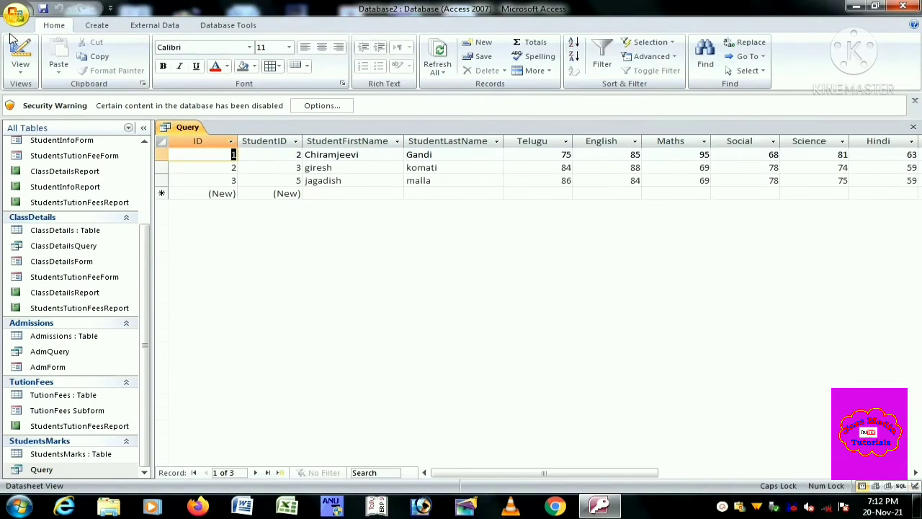
- Switch the query to Design View and open the Expression Builder for the Grade field
left_click(20, 69)
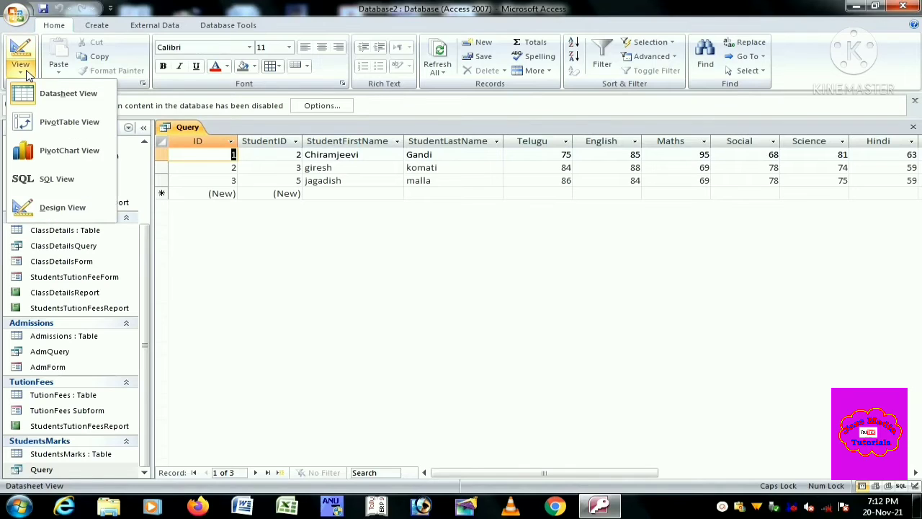
left_click(57, 208)
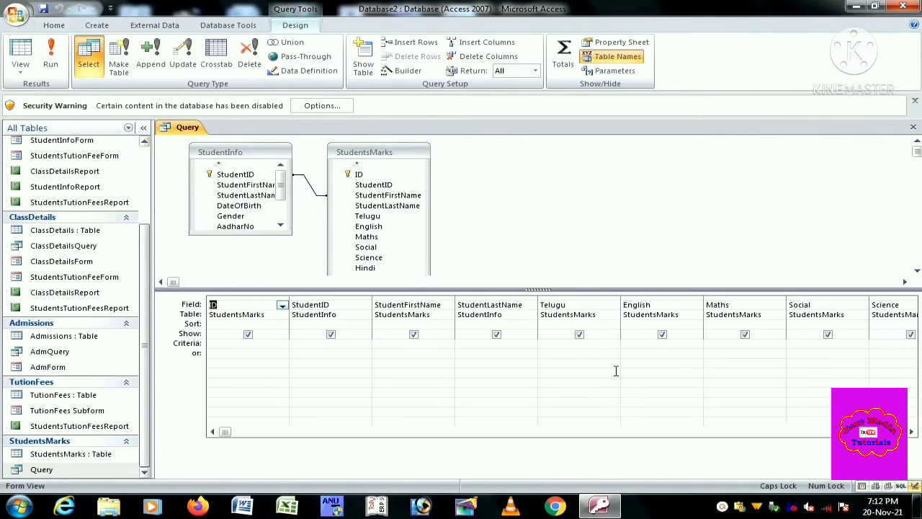
left_click(912, 432)
left_click(912, 431)
left_click(912, 431)
left_click(911, 432)
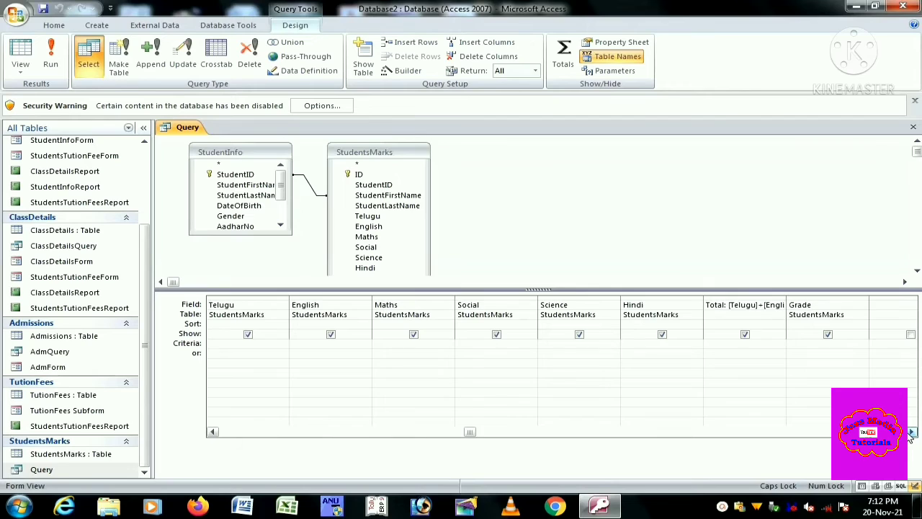
left_click(912, 431)
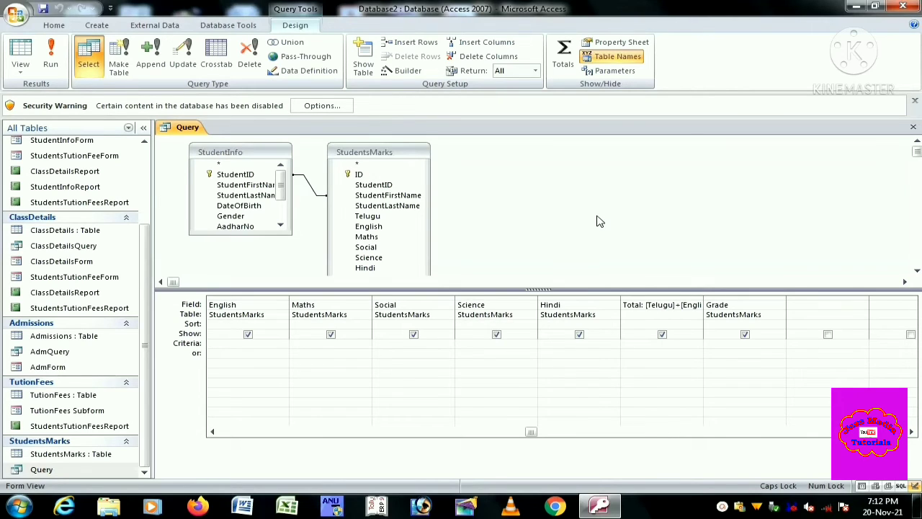
right_click(744, 304)
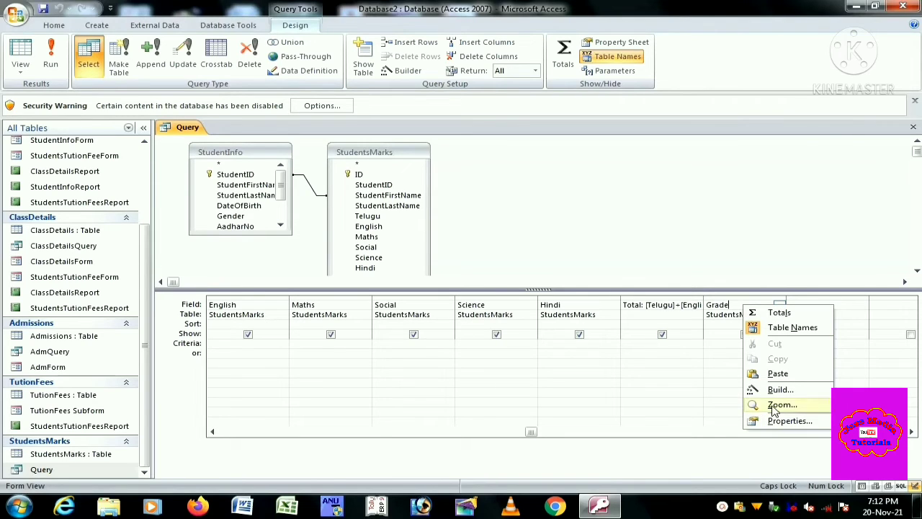
left_click(779, 391)
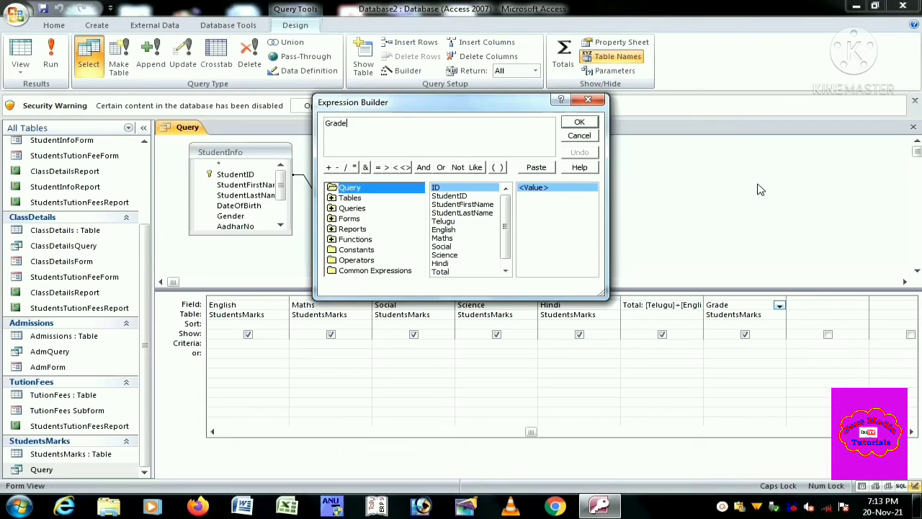
- Start the Grade expression as Grade:iif([Total]>=420,"A GRADE"
type(":")
key("Caps_Lock")
type("iif(")
type("[]")
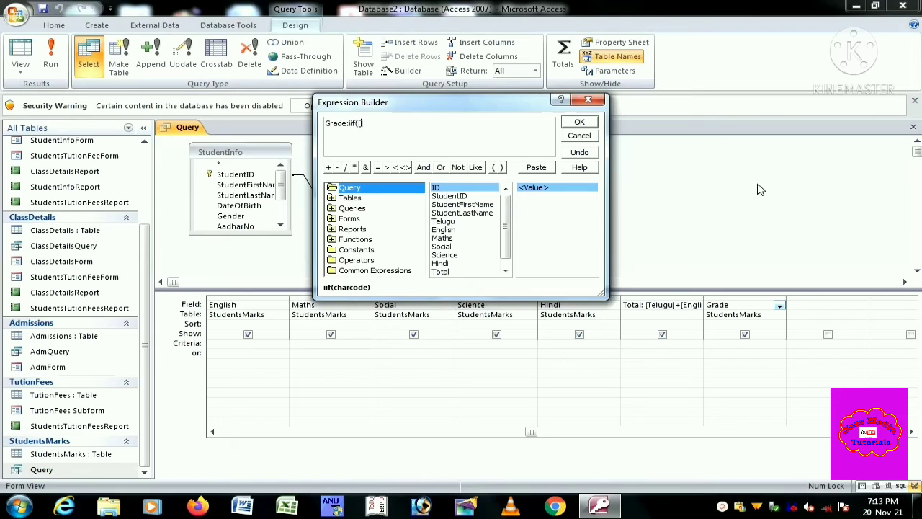
type("t")
key("BackSpace")
type("Total")
key("Right")
type(">=420,")
key("Caps_Lock")
type("\"A GRADE")
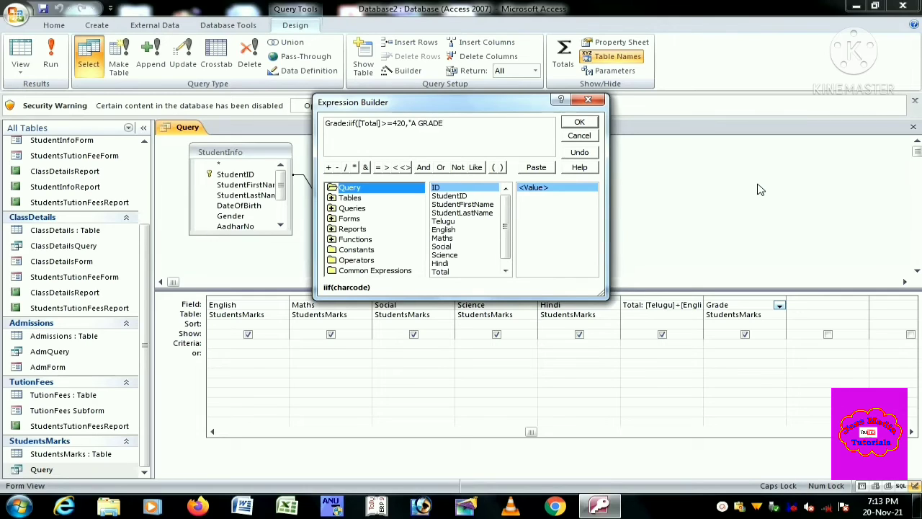
type("\"")
- Nest a second IIF after "A GRADE", reusing a copy of the [Total]>=420 condition
type(",")
type("III")
type("F")
type("(")
left_click_drag(356, 125, 407, 120)
key("ctrl+c")
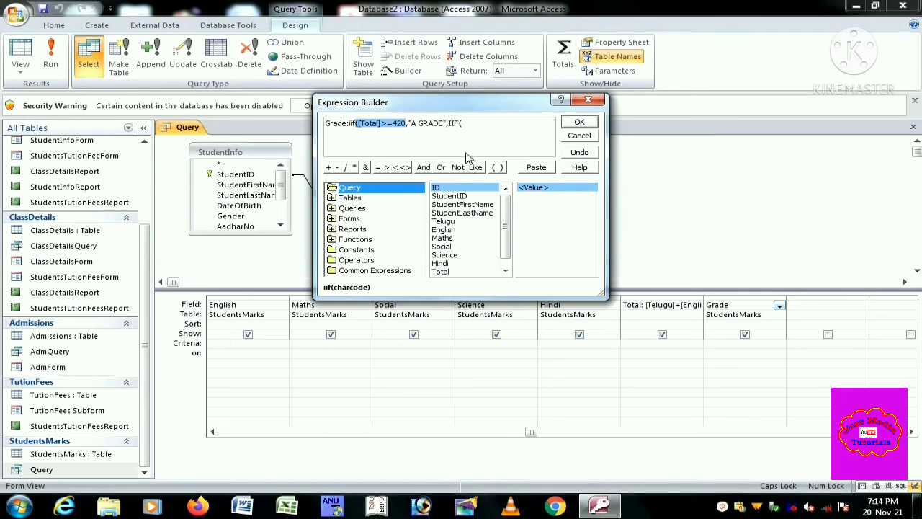
left_click(468, 124)
type("(")
key("ctrl+v")
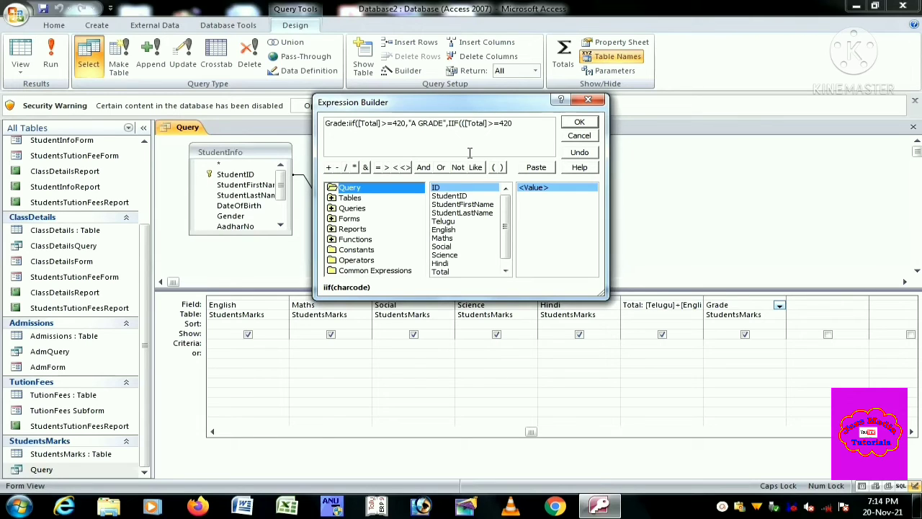
- Set the second IIF's threshold to 3600 and give it "B GRADE" as its result
type(",")
type("\"B GRADE")
key("BackSpace")
key("BackSpace")
type("36(")
key("BackSpace")
key("BackSpace")
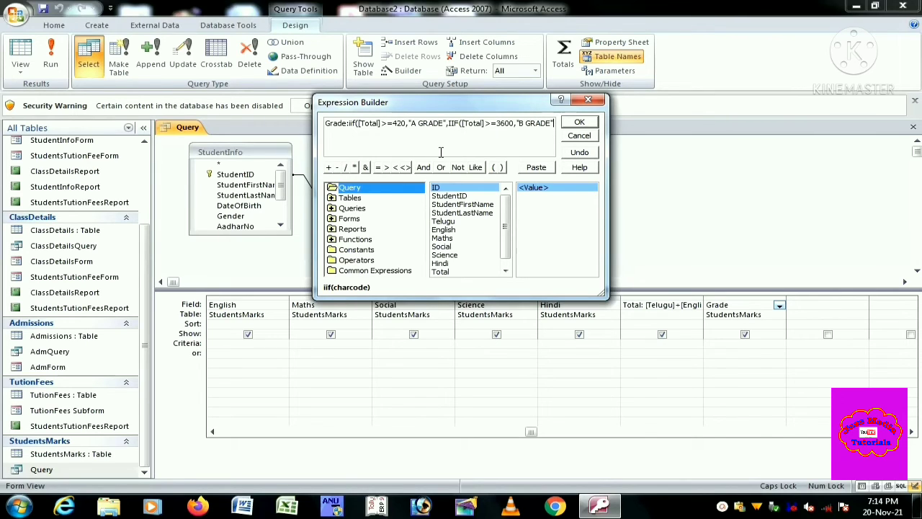
- Nest a third IIF([Total]>=270,"PASS","FAIL"), close all the parentheses and apply the Grade expression
type(",IIF")
type("(")
type("([Total]>=420")
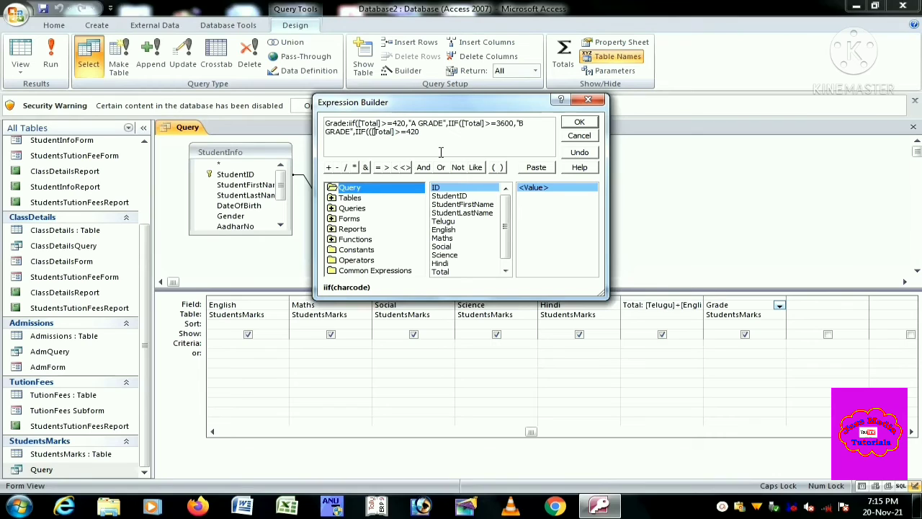
key("BackSpace")
key("Left")
key("Left")
key("BackSpace")
key("BackSpace")
key("BackSpace")
type("270,\"PASS\"")
type(",\"FAIL")
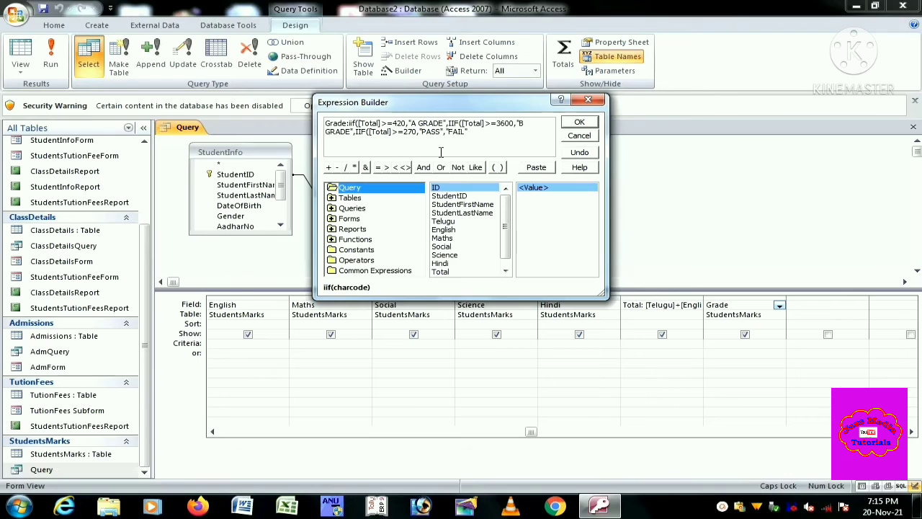
type("\")))")
left_click(580, 123)
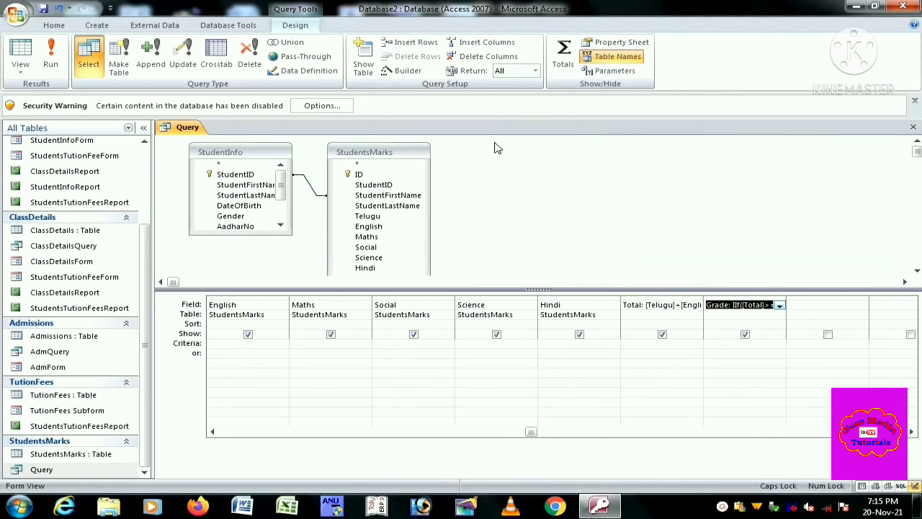
- Run the query and check the calculated Total and Grade columns
left_click(50, 58)
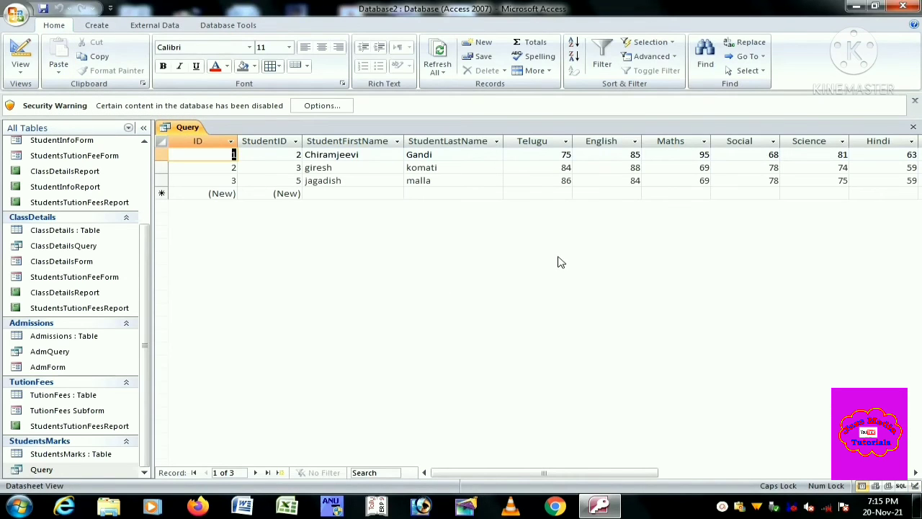
left_click(916, 472)
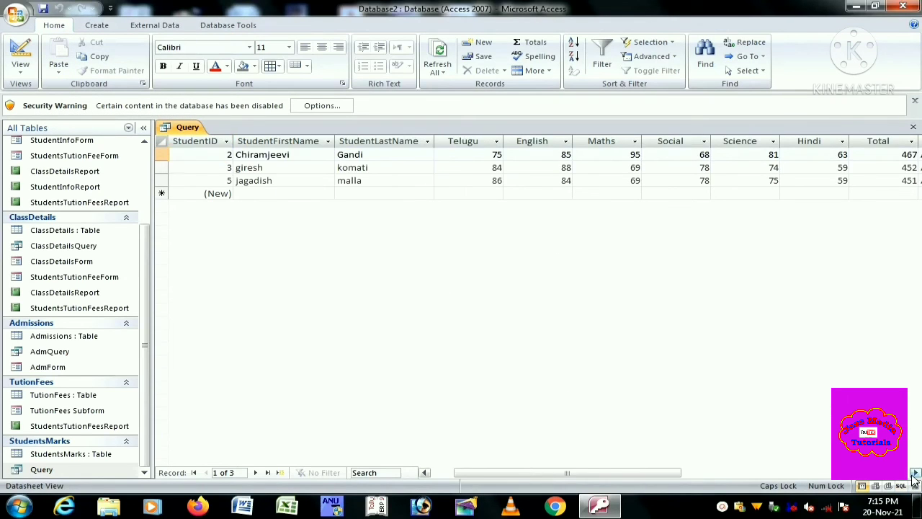
left_click(915, 472)
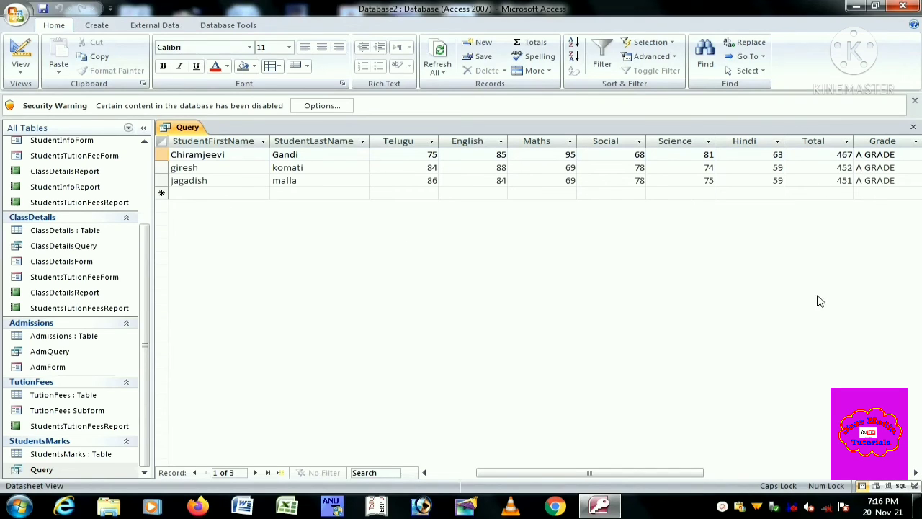
- Start a fourth record in the query by choosing the fourth student in the StudentFirstName list
left_click_drag(617, 472, 522, 473)
left_click(353, 193)
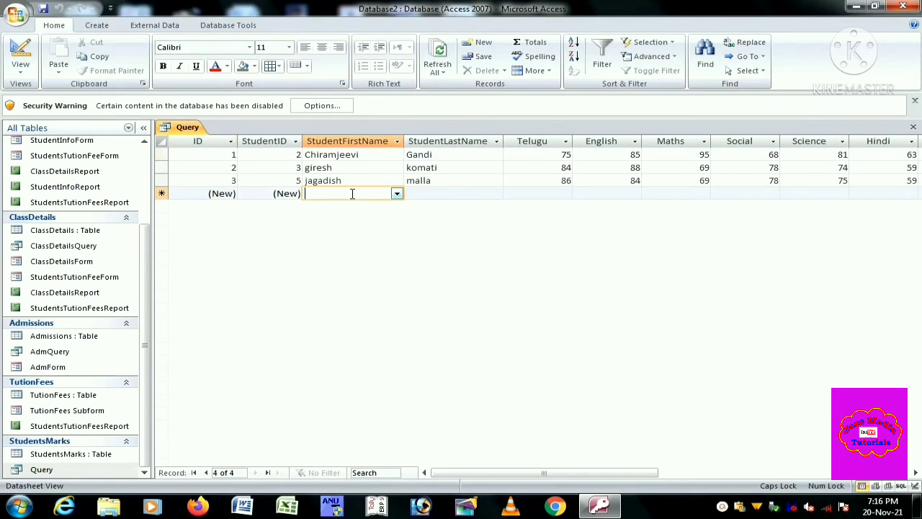
left_click(396, 193)
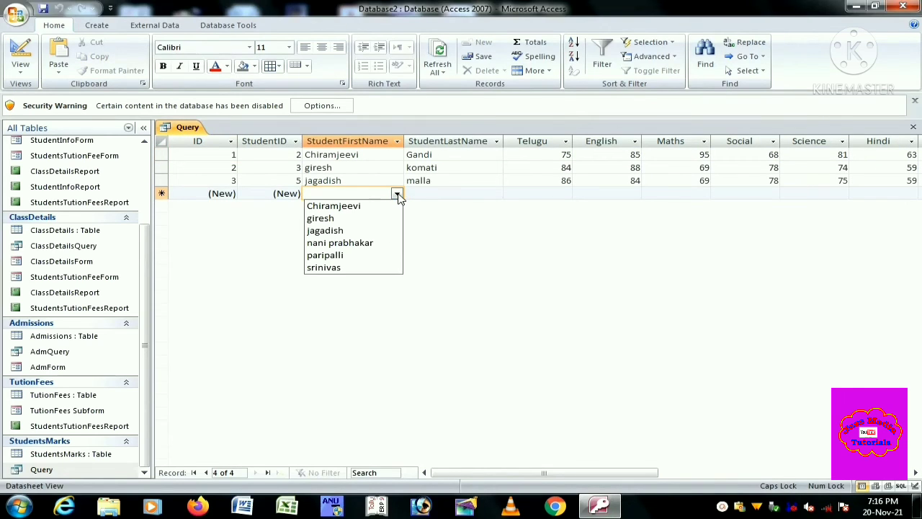
left_click(335, 243)
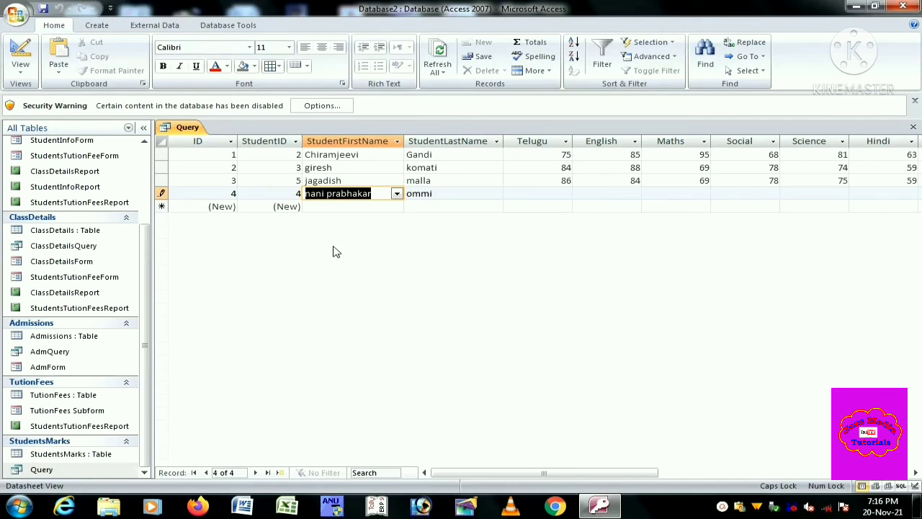
- Enter the fourth record's marks as Telugu 56, English 58 and Maths 59
left_click(541, 196)
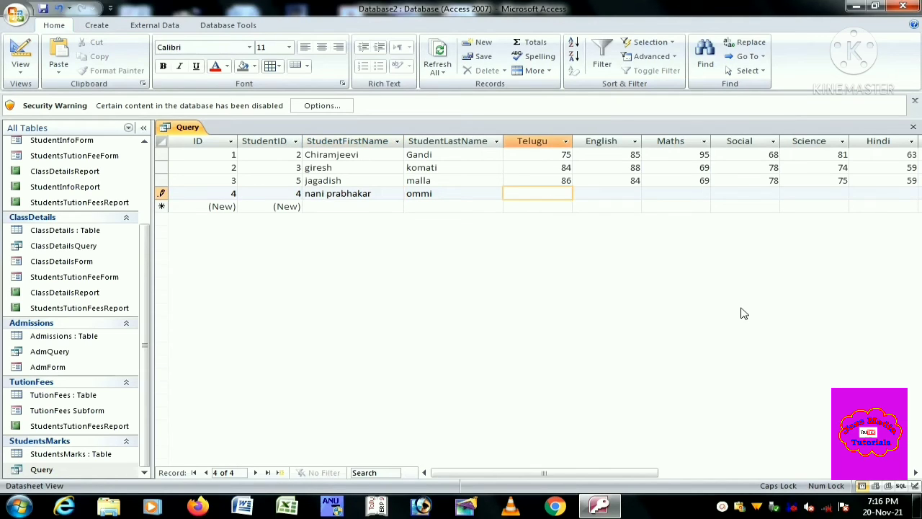
type("56")
key("Tab")
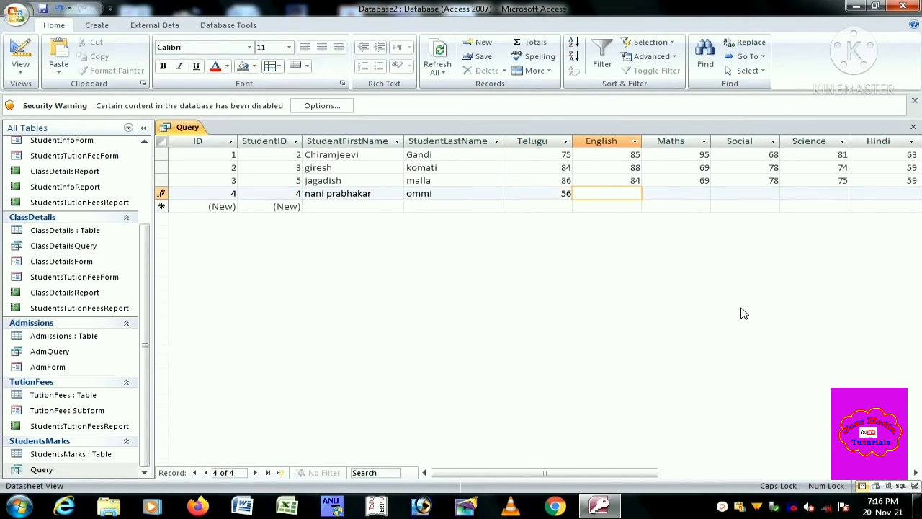
type("58")
key("Tab")
type("59")
key("Tab")
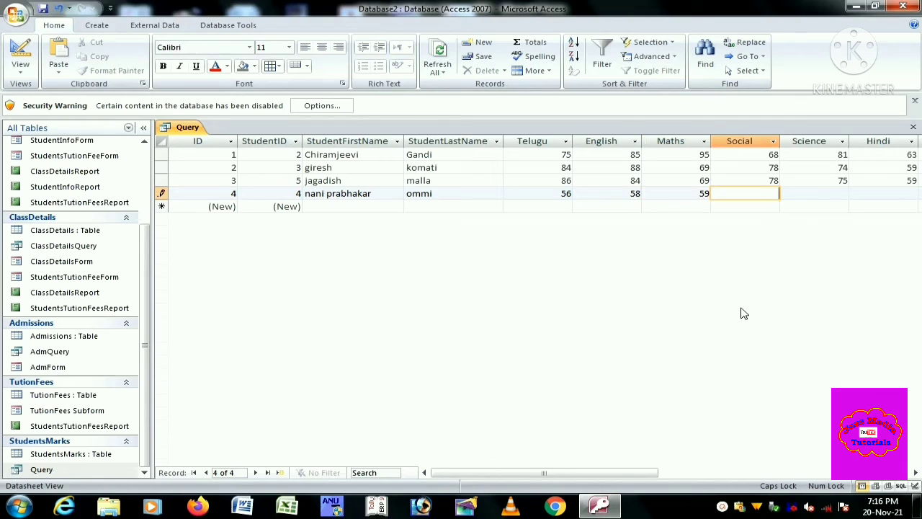
- Enter Social 65, Science 61 and Hindi 53 in the fourth record and check its Total and Grade
type("65")
key("Tab")
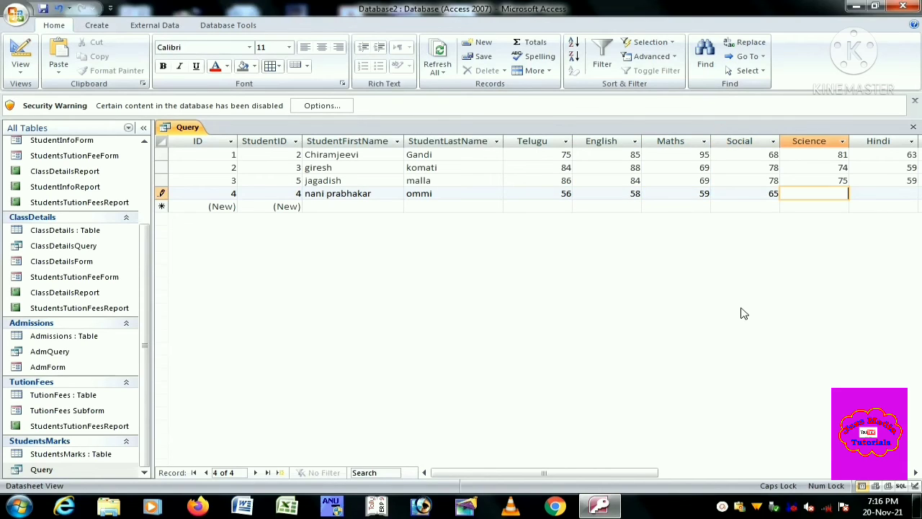
type("61")
key("Tab")
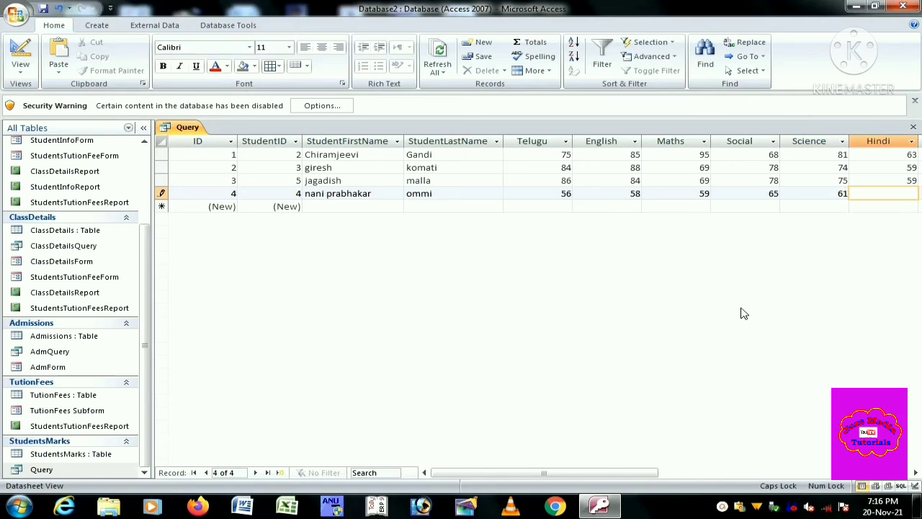
type("53")
key("Tab")
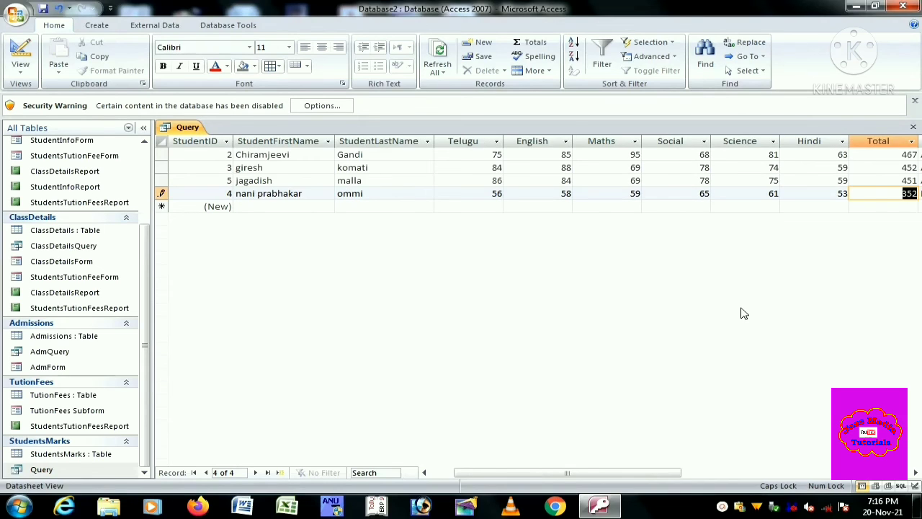
left_click(915, 472)
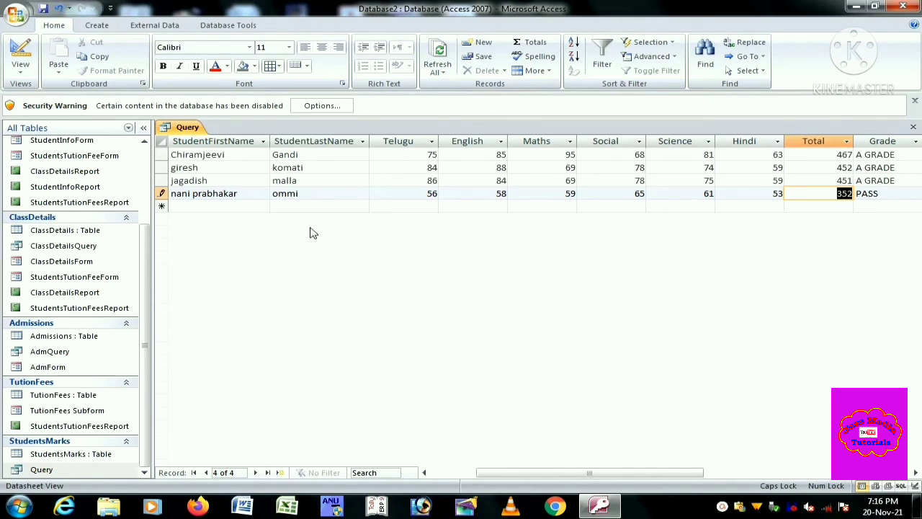
- Start a fifth record in the query by choosing the fifth student in the StudentFirstName list
left_click_drag(638, 472, 519, 478)
left_click(345, 208)
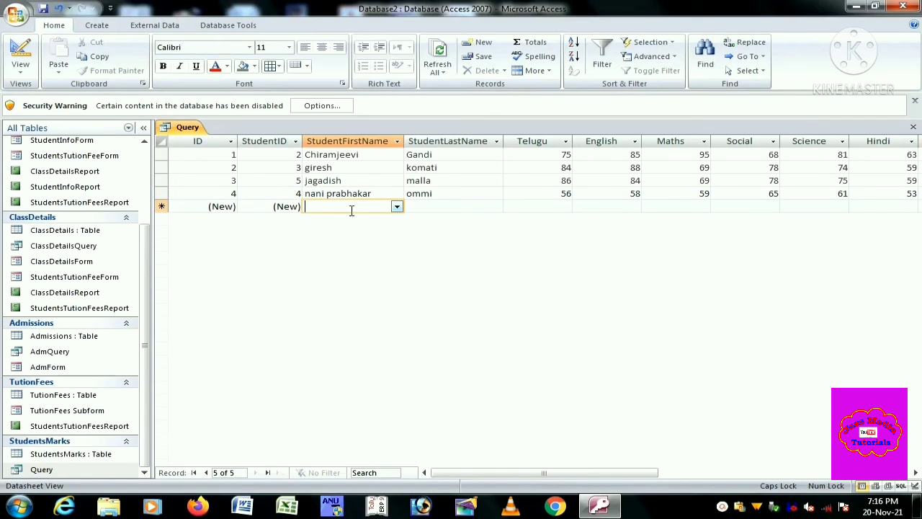
left_click(396, 207)
left_click(333, 267)
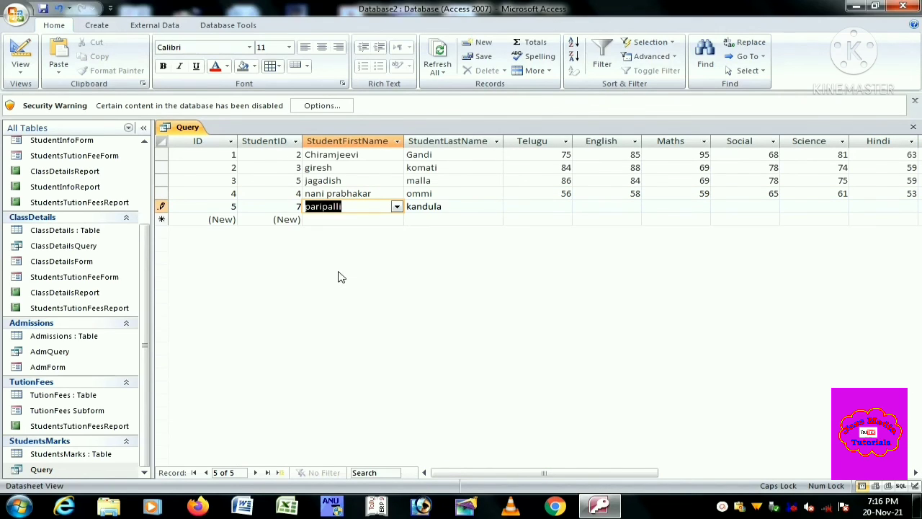
- Enter the fifth record's marks as Telugu 43, English 48 and Maths 41
left_click(557, 206)
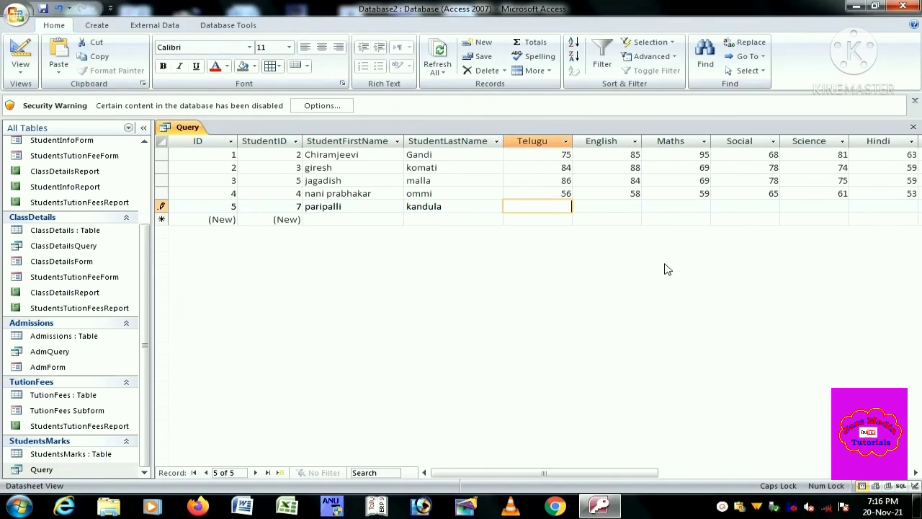
type("43")
key("Tab")
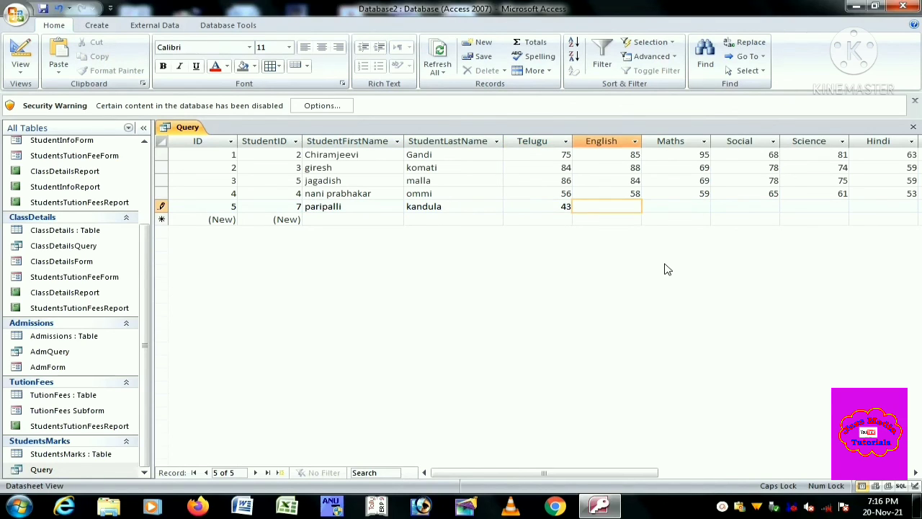
type("48")
key("Tab")
type("41")
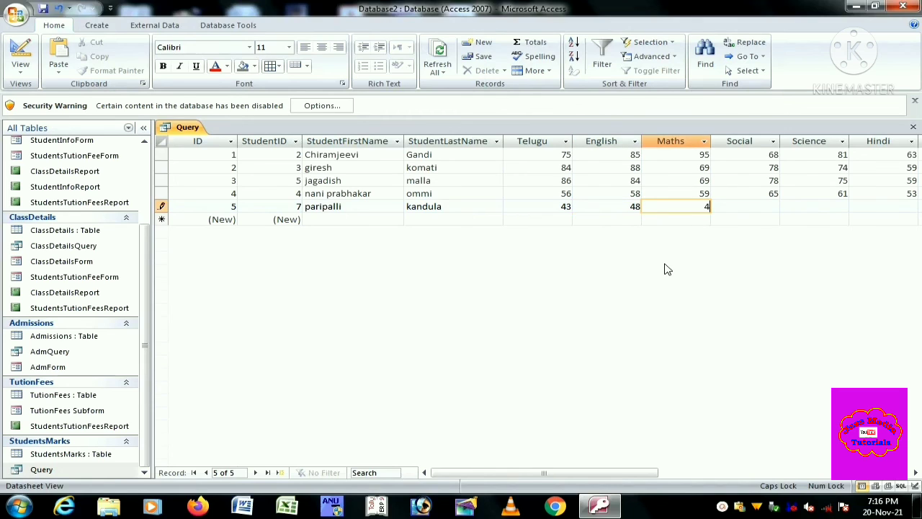
key("Tab")
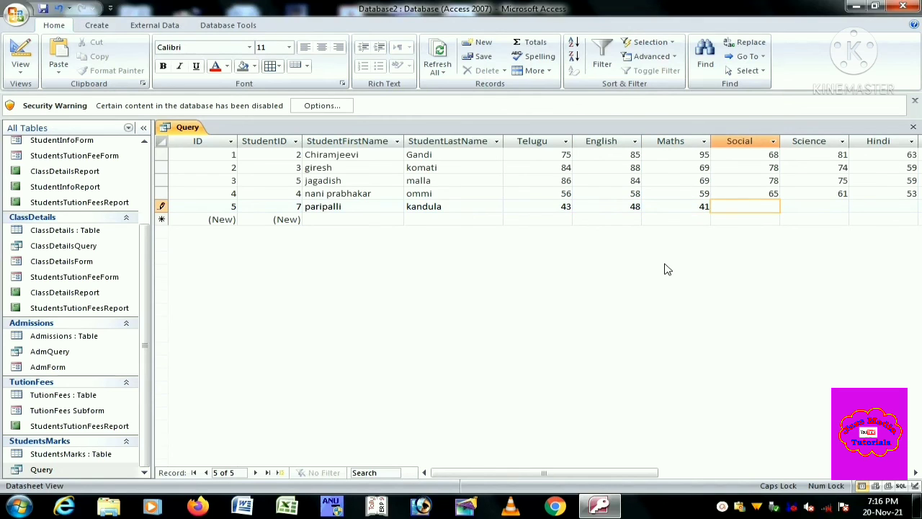
- Enter Social 34, Science 33 and Hindi 39 in the fifth record and check its Total and Grade
type("34")
key("Tab")
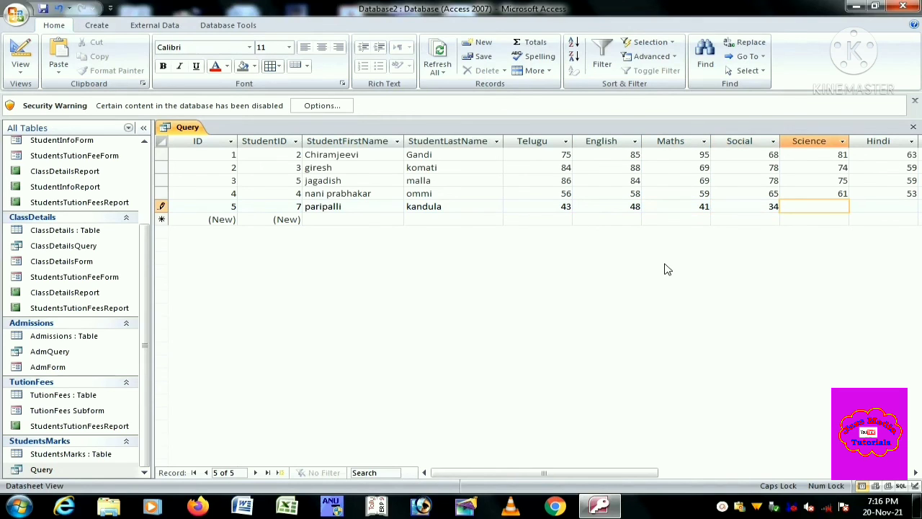
type("33")
key("Tab")
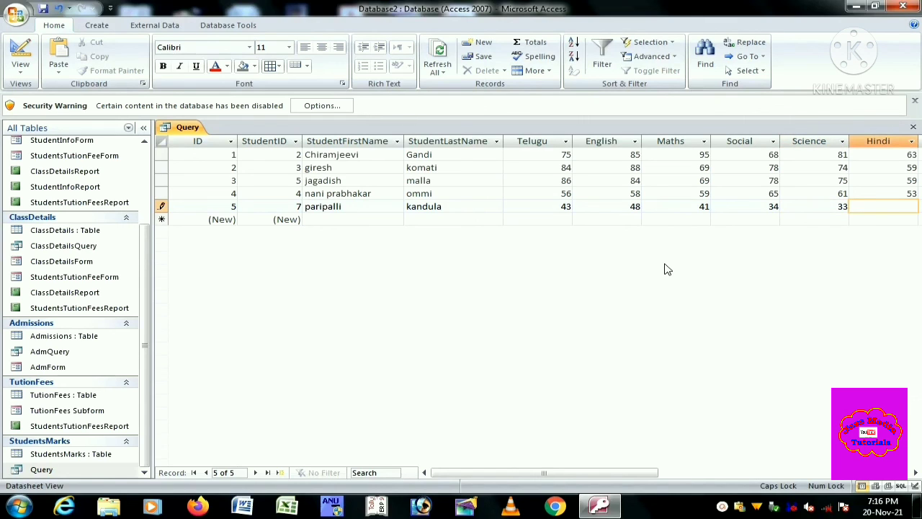
type("39")
key("Tab")
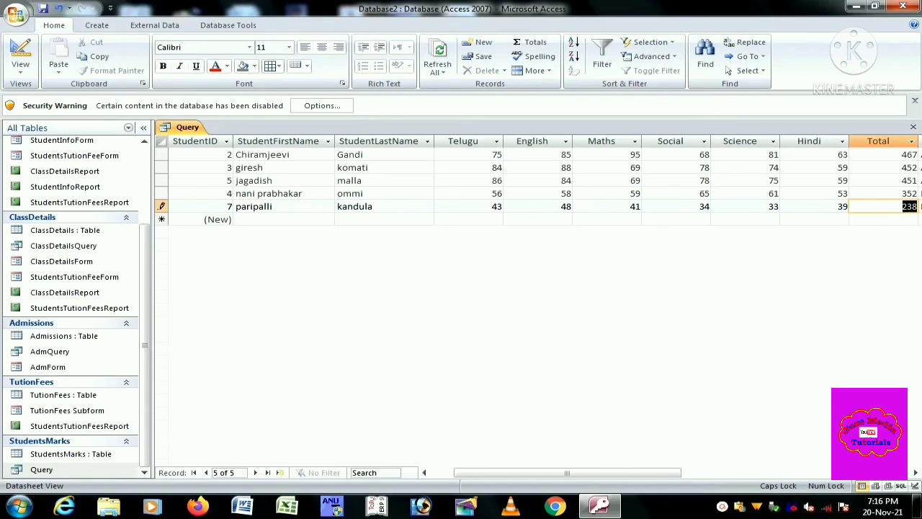
left_click(915, 472)
left_click(914, 473)
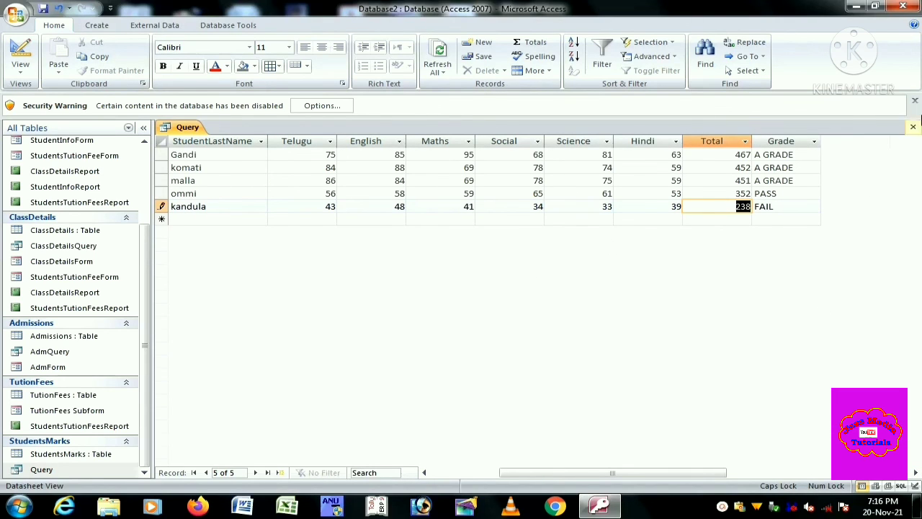
left_click_drag(695, 476, 723, 475)
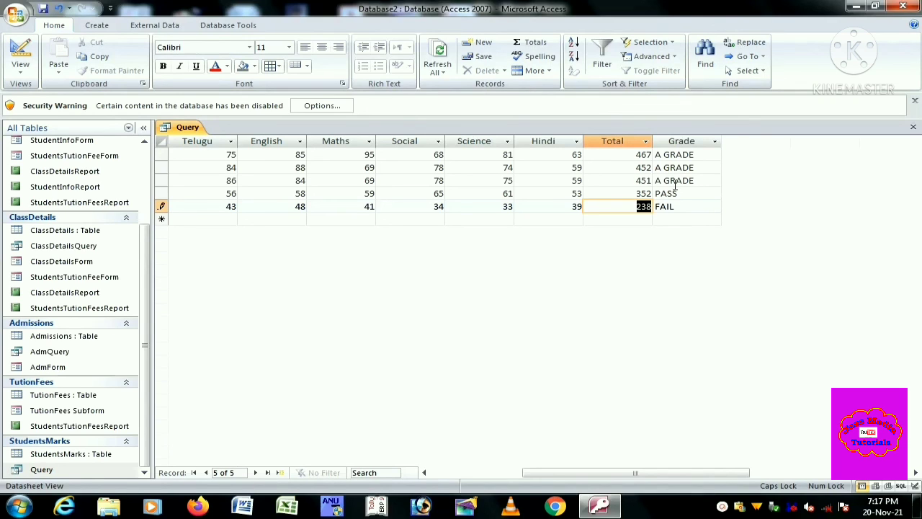
- Close the query with its design changes saved and exit the database program
left_click(914, 127)
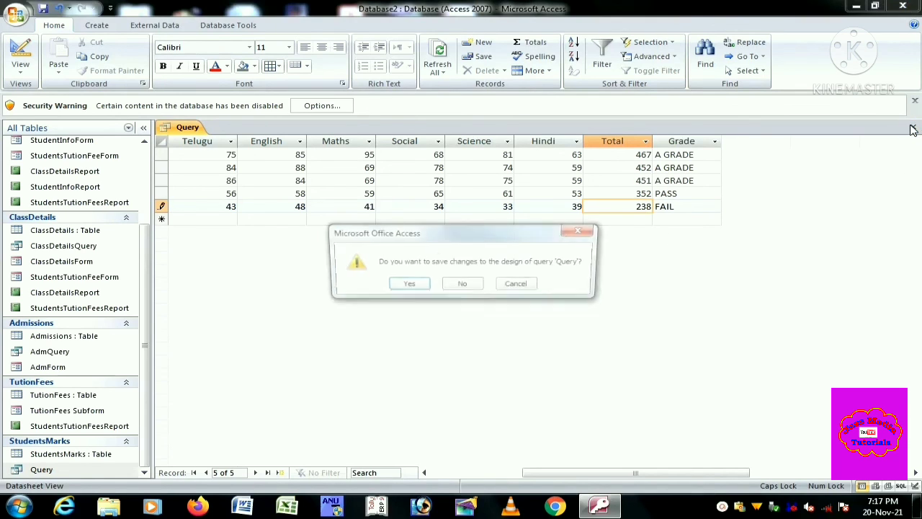
left_click(403, 286)
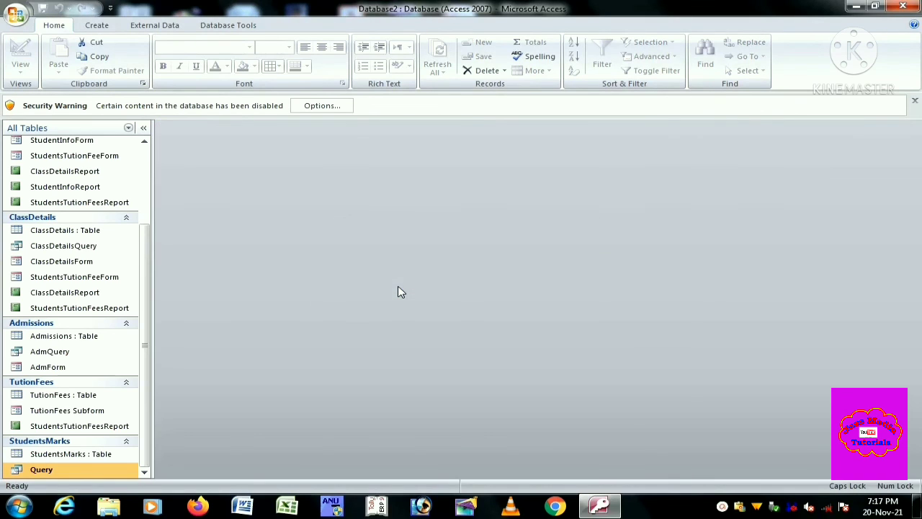
left_click(902, 6)
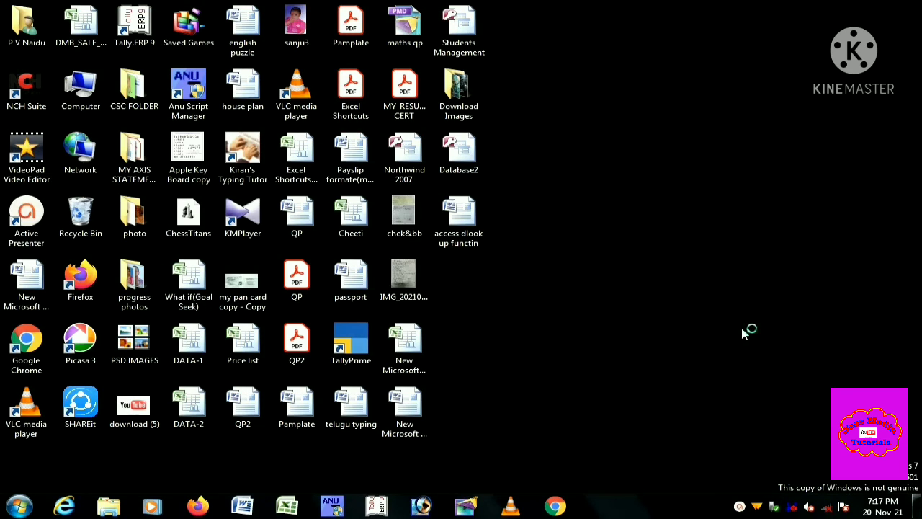
right_click(532, 121)
left_click(570, 158)
left_click(739, 507)
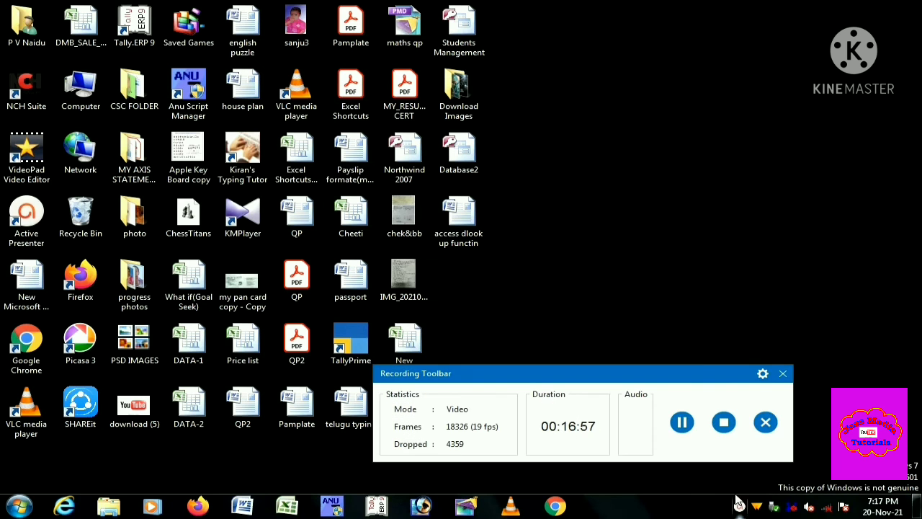